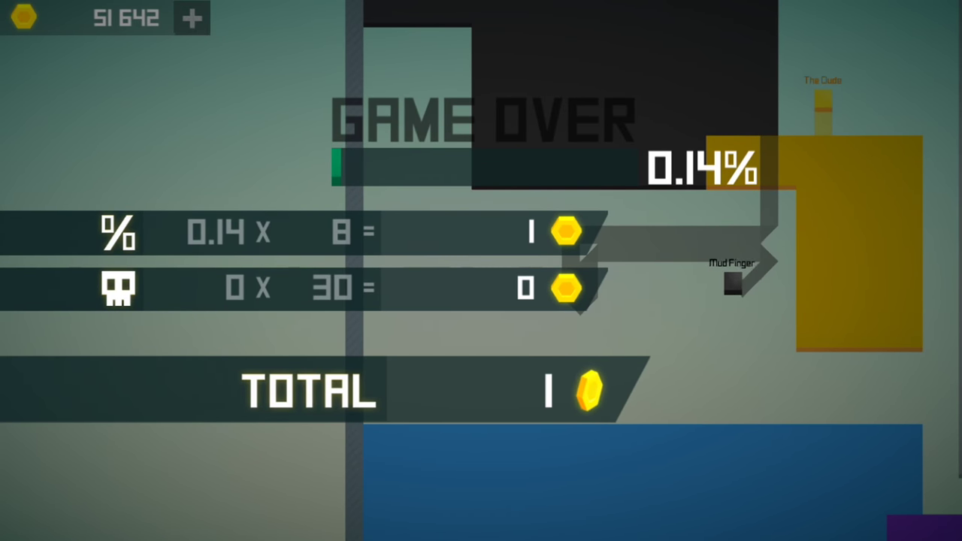
# Dismiss the 0.23% Game Over results to get back to the main menu.
pyautogui.click(496, 301)
pyautogui.click(483, 393)
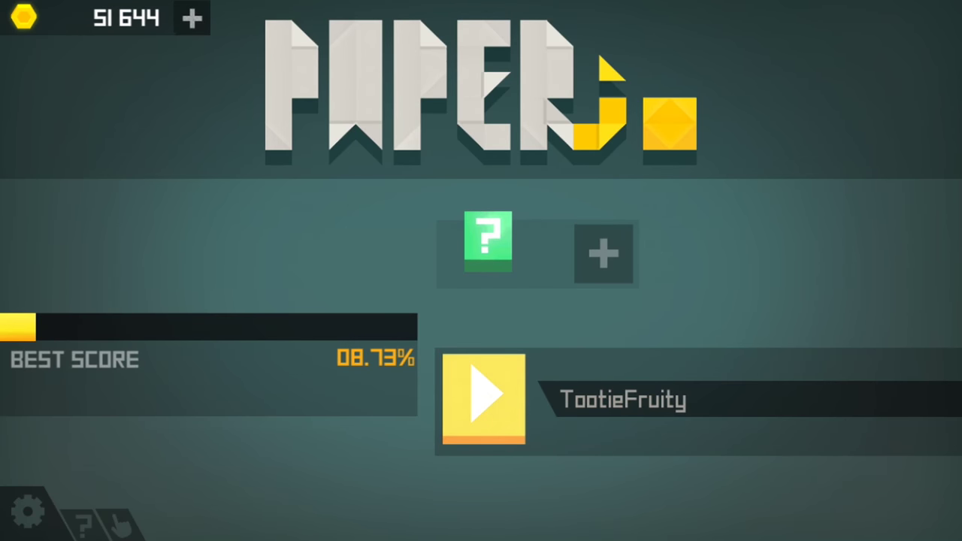
# Start rounds as TootieFruity and close a small hook-shaped loop to capture land.
pyautogui.click(483, 400)
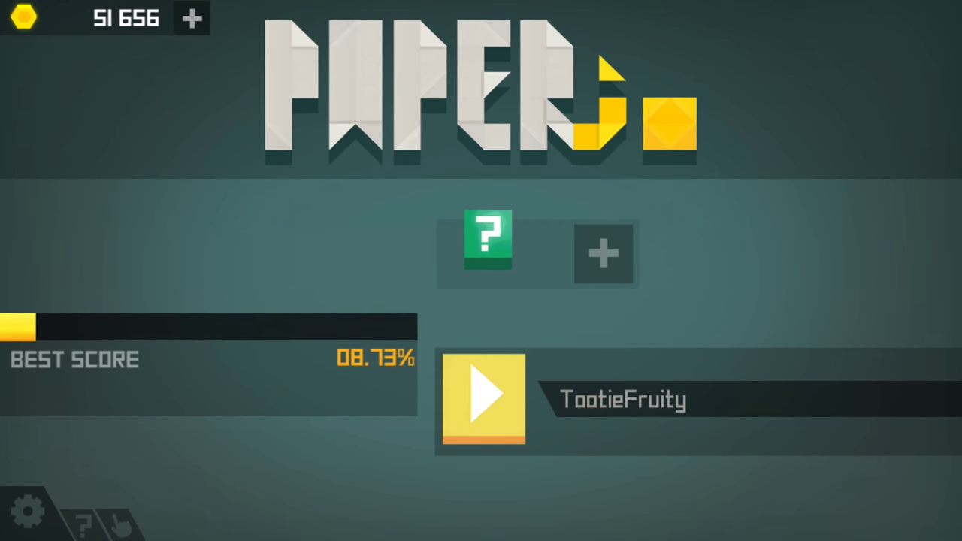
pyautogui.click(481, 391)
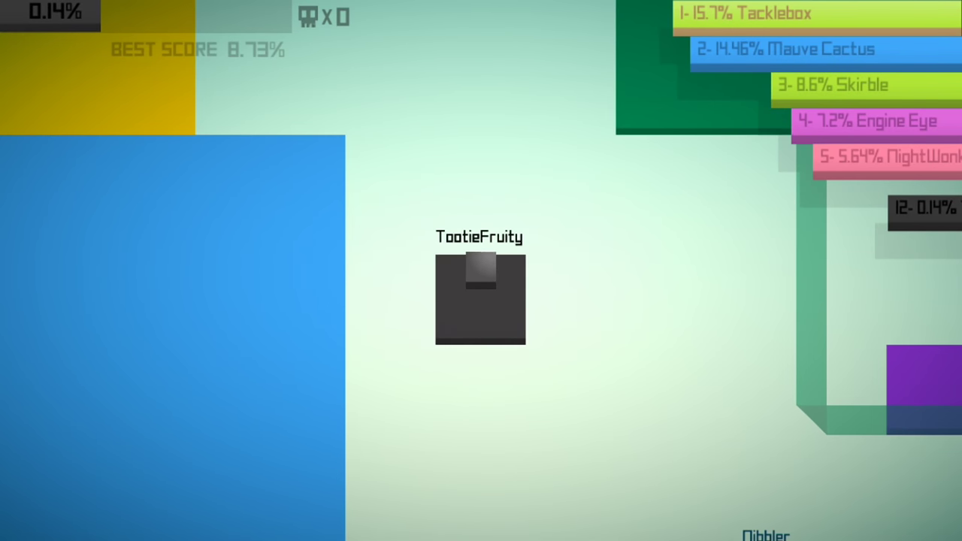
pyautogui.press('Left')
pyautogui.press('Down')
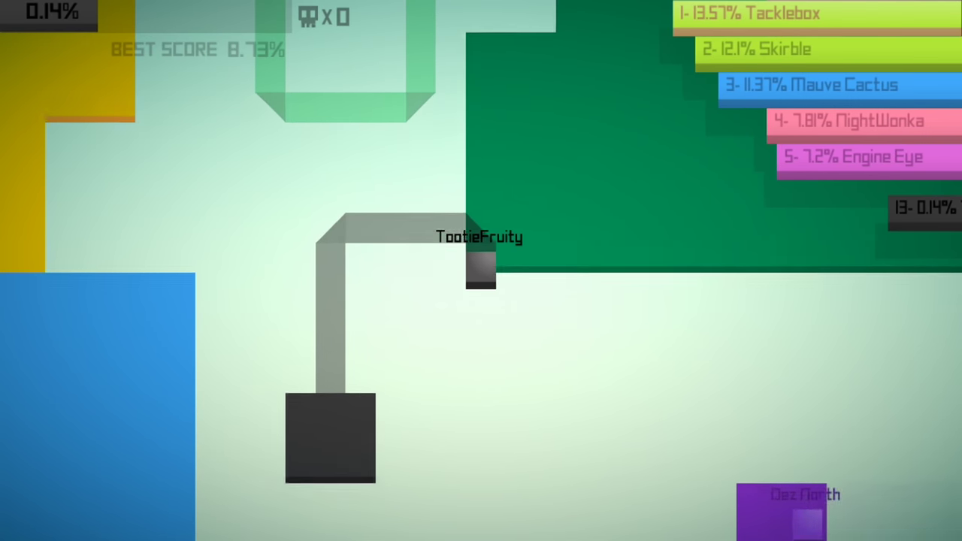
pyautogui.press('Right')
pyautogui.press('Down')
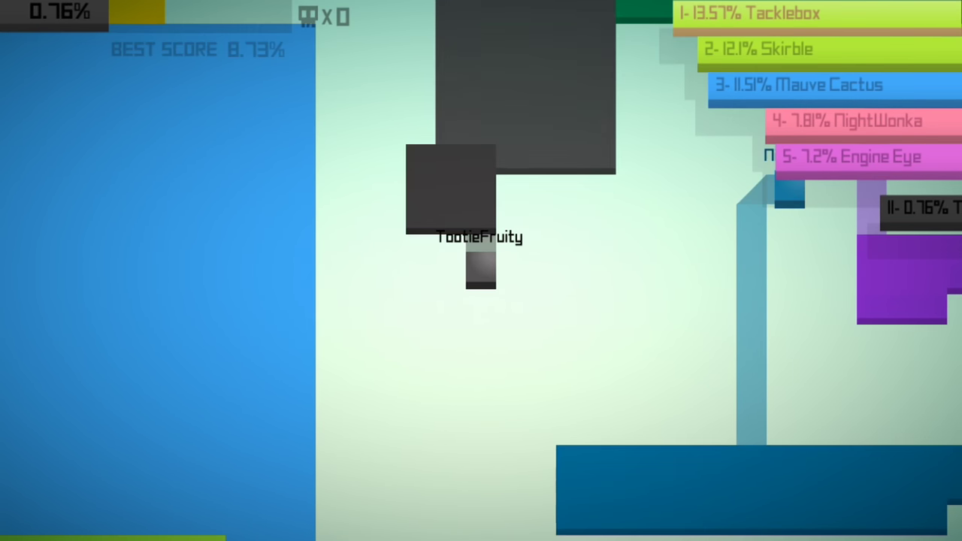
# Trail out to the left until Game Over, then leave the results.
pyautogui.press('Left')
pyautogui.press('Up')
pyautogui.press('Right')
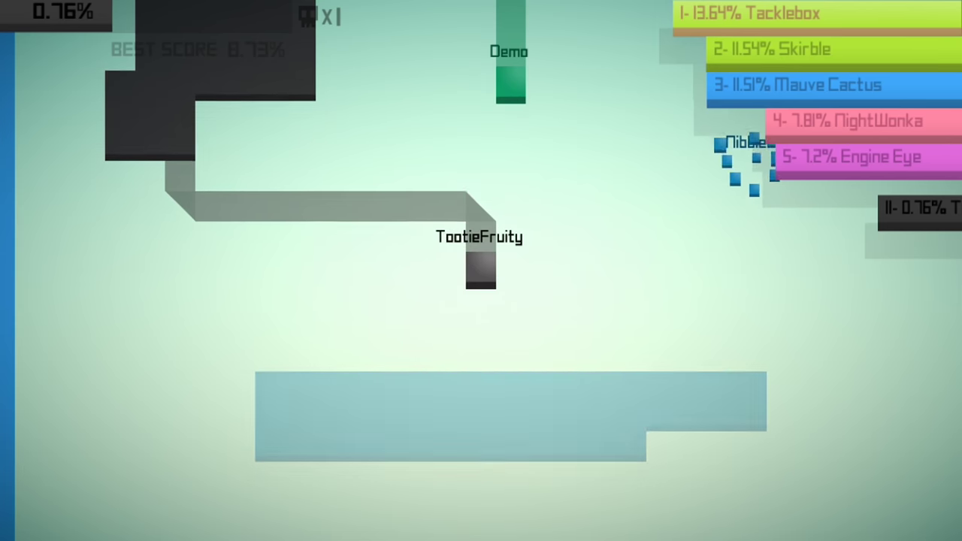
pyautogui.press('Down')
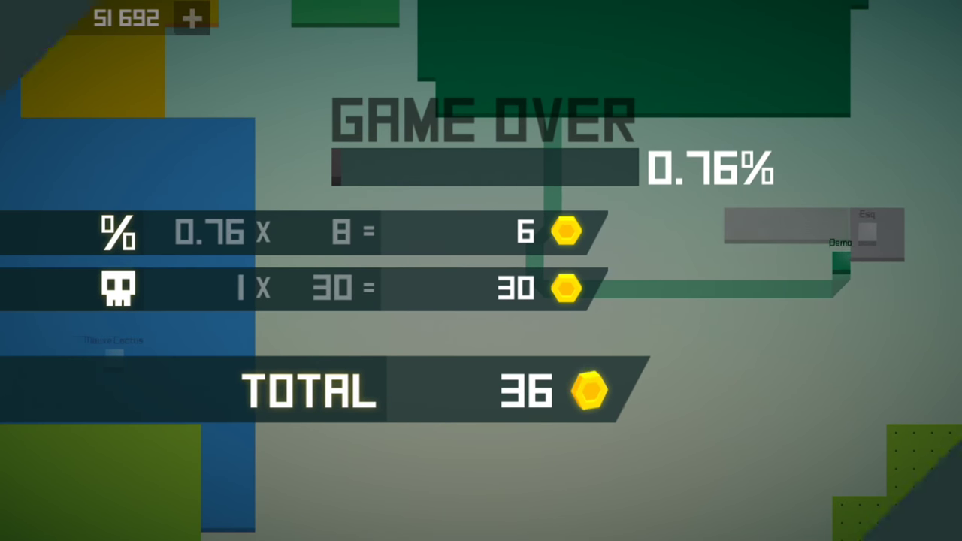
pyautogui.press('space')
pyautogui.press('space')
# Begin a fresh round and capture land with upward and rightward trail loops.
pyautogui.press('Up')
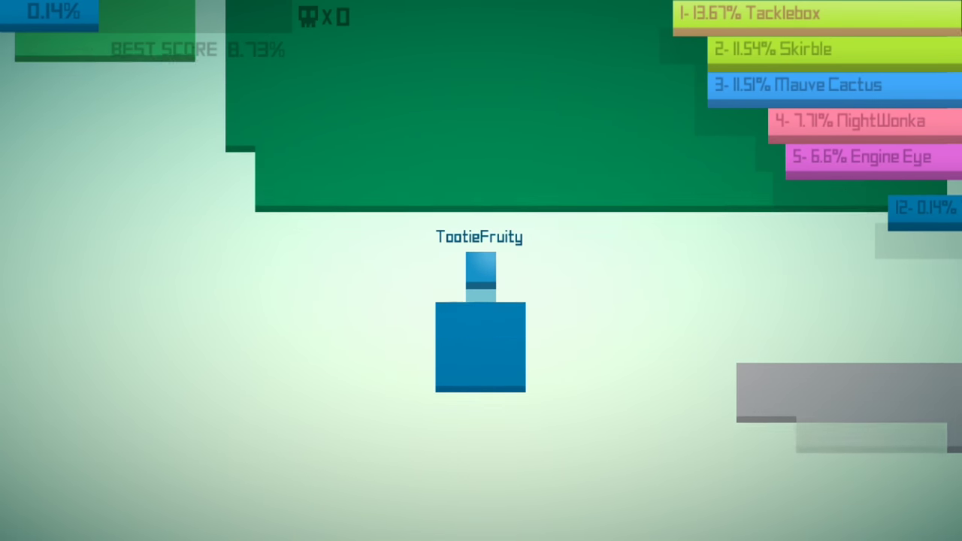
pyautogui.press('Right')
pyautogui.press('Down')
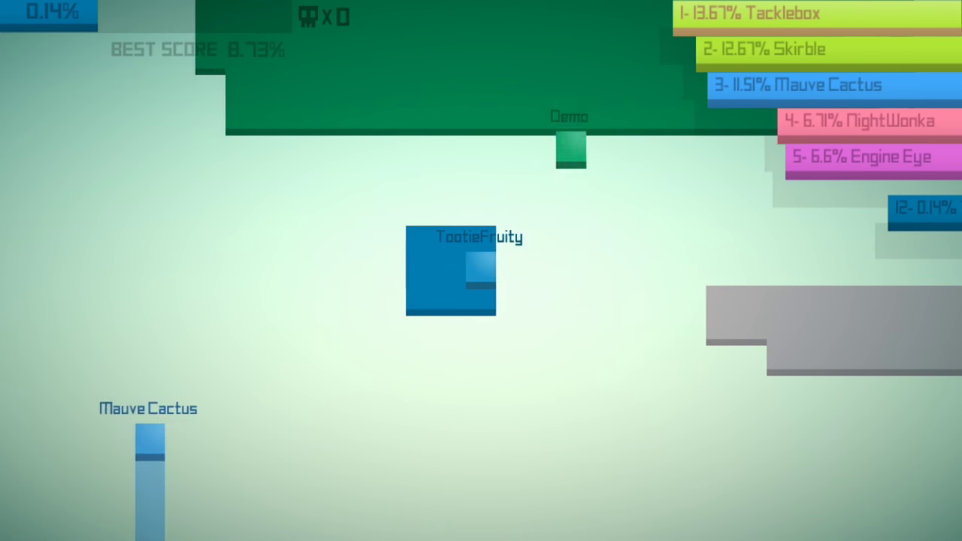
pyautogui.press('Up')
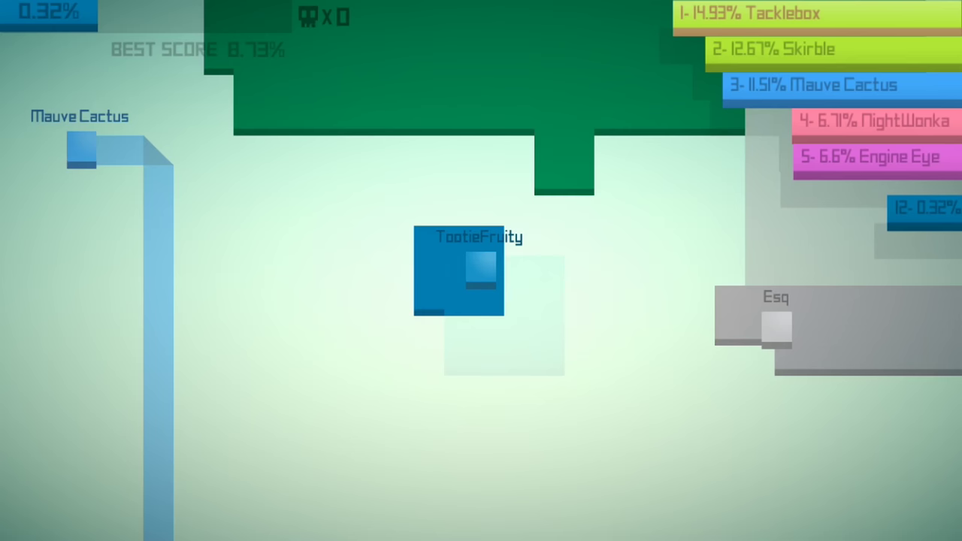
pyautogui.press('Right')
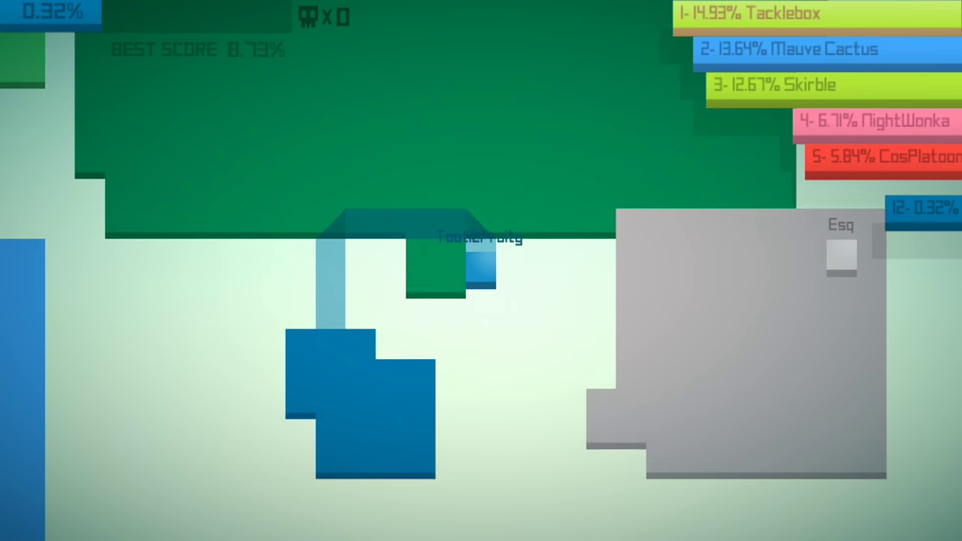
pyautogui.press('Down')
pyautogui.press('Down')
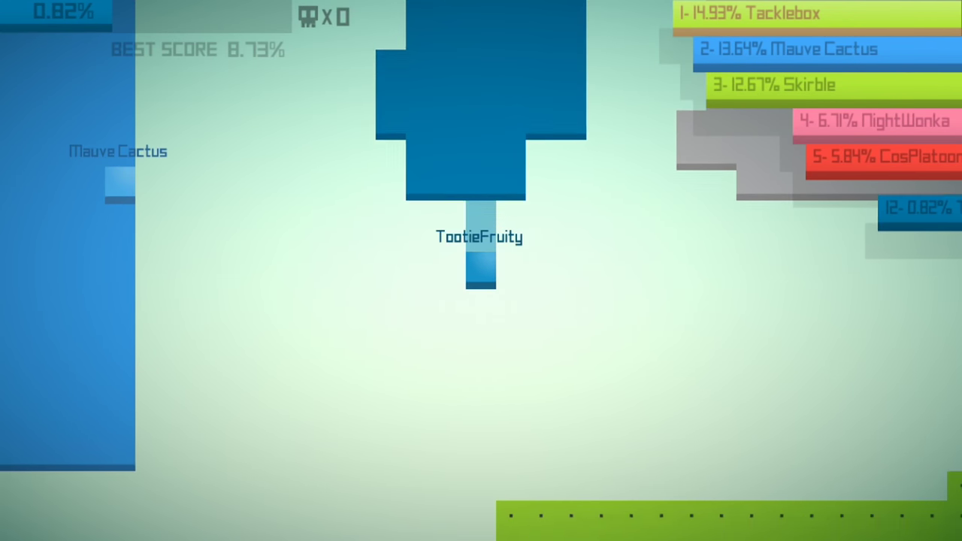
pyautogui.press('Right')
pyautogui.press('Up')
pyautogui.press('Right')
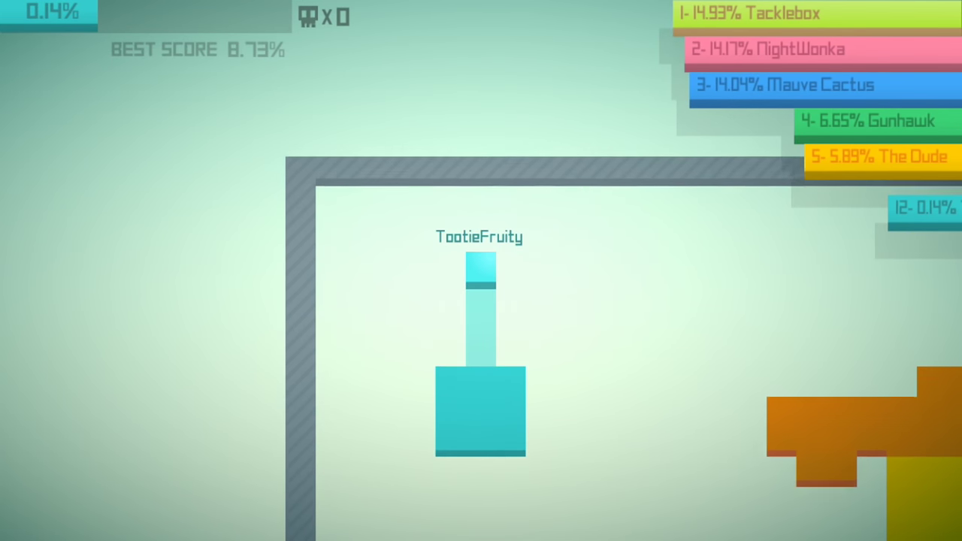
# Close several small loops next to home to grow the teal territory.
pyautogui.press('Down')
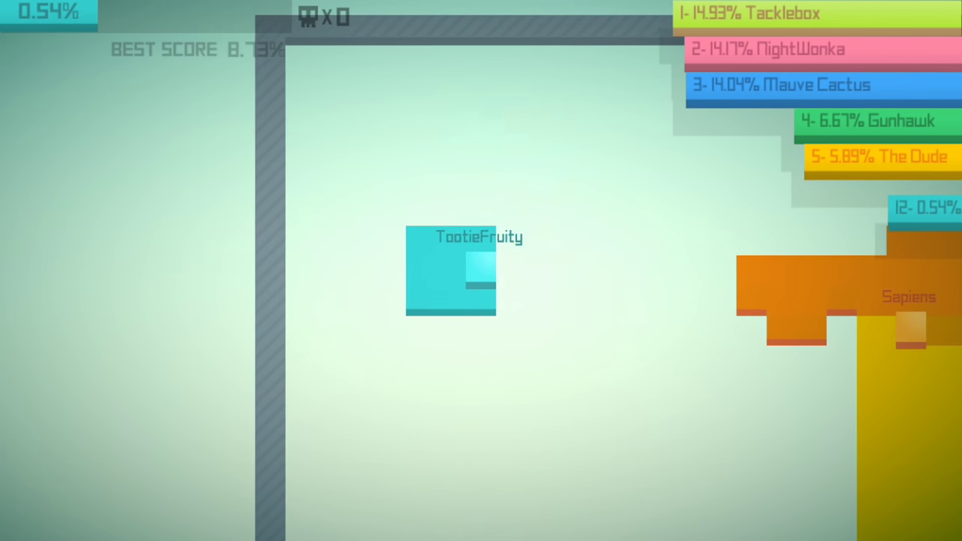
pyautogui.press('Left')
pyautogui.press('Up')
pyautogui.press('Right')
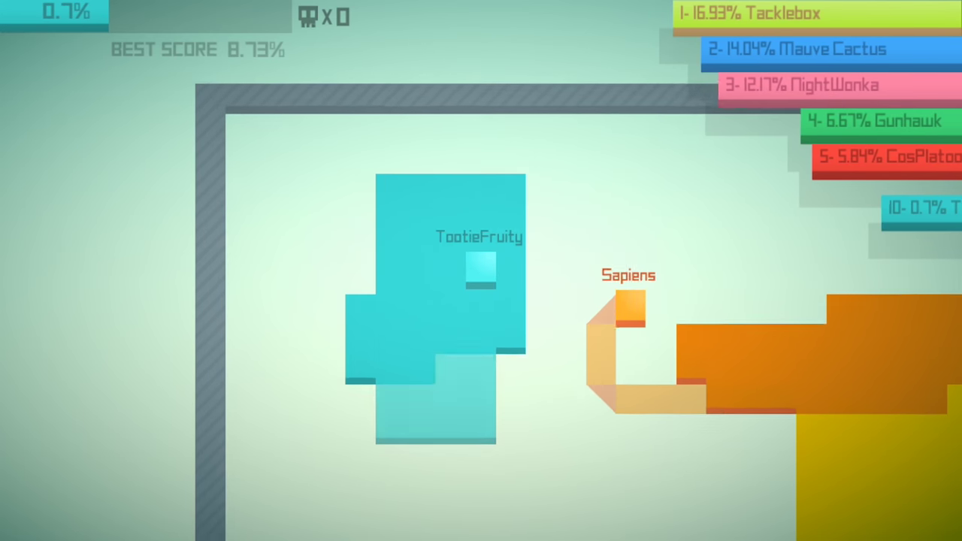
pyautogui.press('Down')
pyautogui.press('Left')
pyautogui.press('Up')
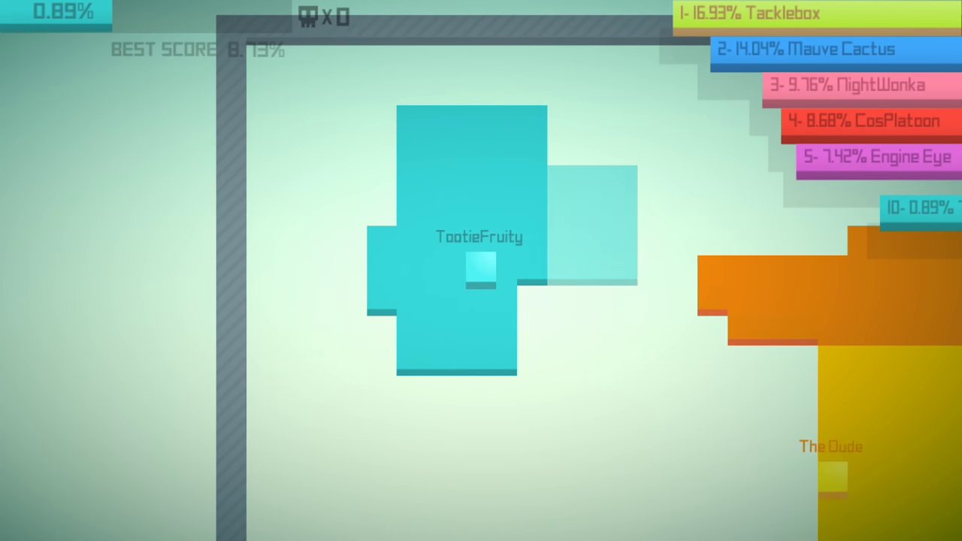
pyautogui.press('Down')
pyautogui.press('Left')
pyautogui.press('Up')
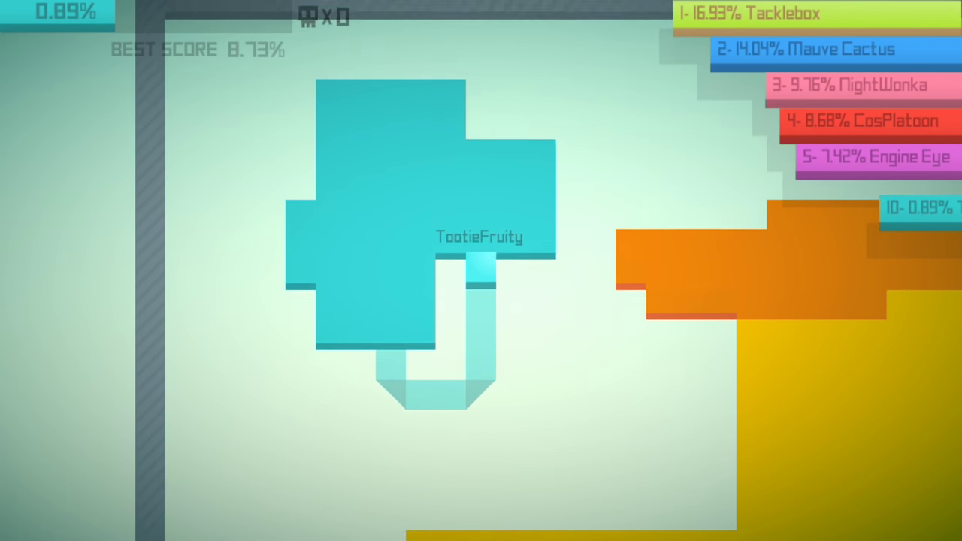
pyautogui.press('Right')
# Loop out and back to capture land reaching into yellow territory.
pyautogui.press('Up')
pyautogui.press('Right')
pyautogui.press('Down')
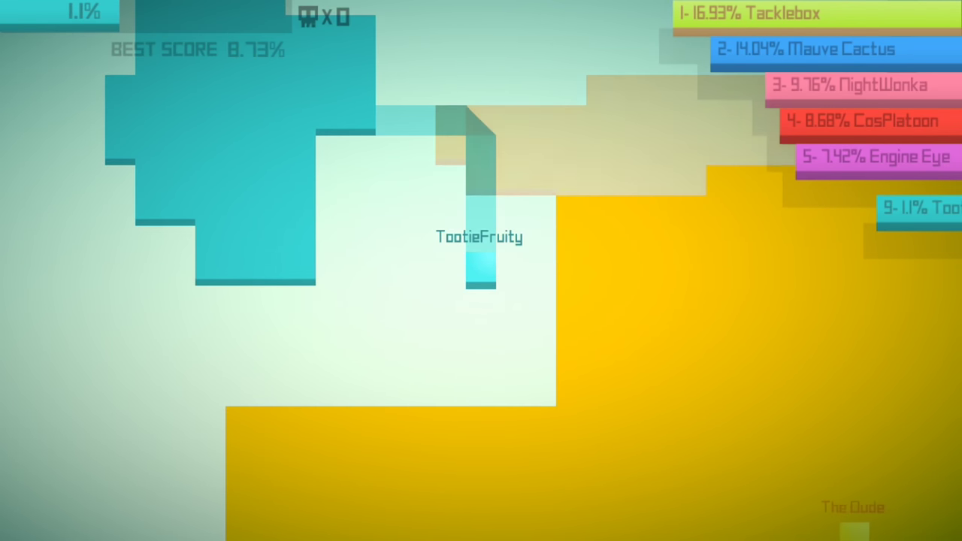
pyautogui.press('Left')
pyautogui.press('Left')
pyautogui.press('Down')
pyautogui.press('Right')
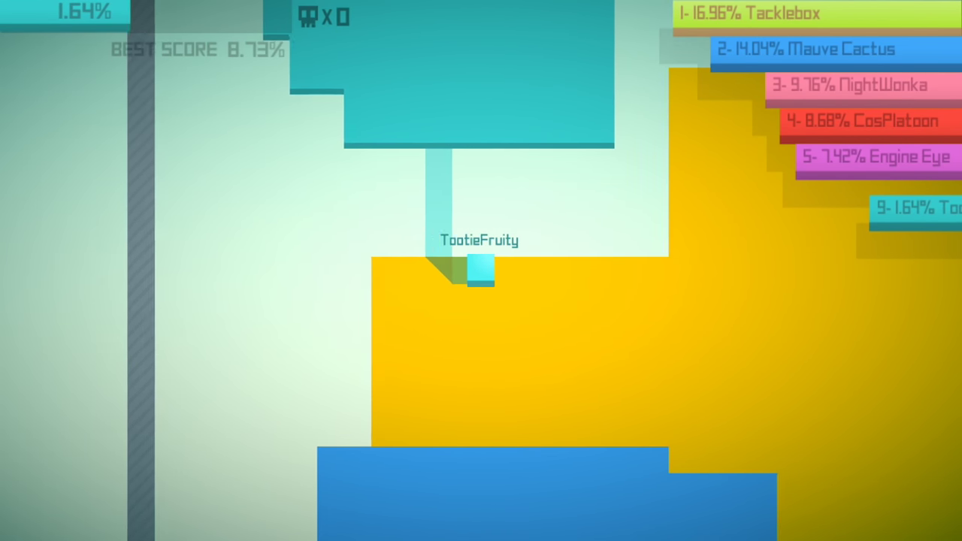
pyautogui.press('Up')
pyautogui.press('Left')
pyautogui.press('Right')
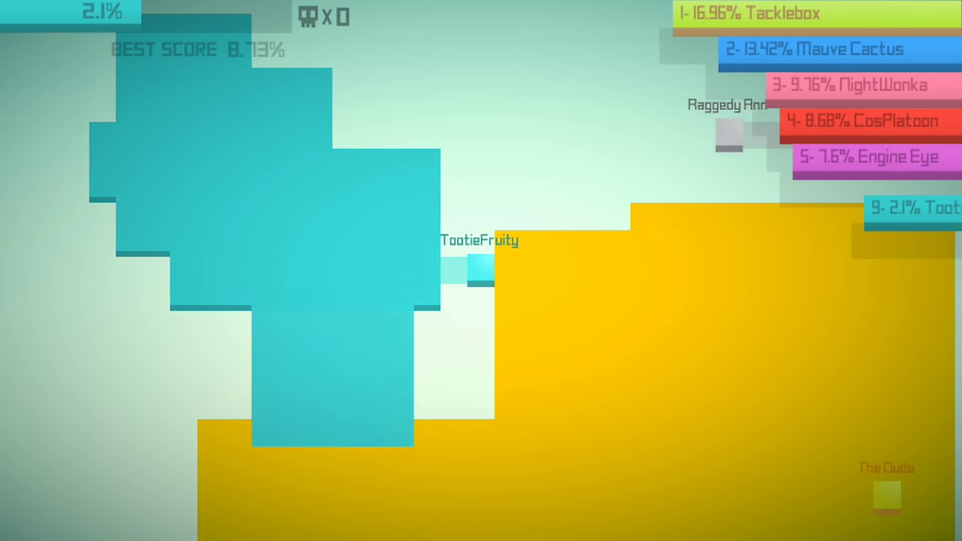
# Close loops over the yellow and grey land to take more ground.
pyautogui.press('Up')
pyautogui.press('Left')
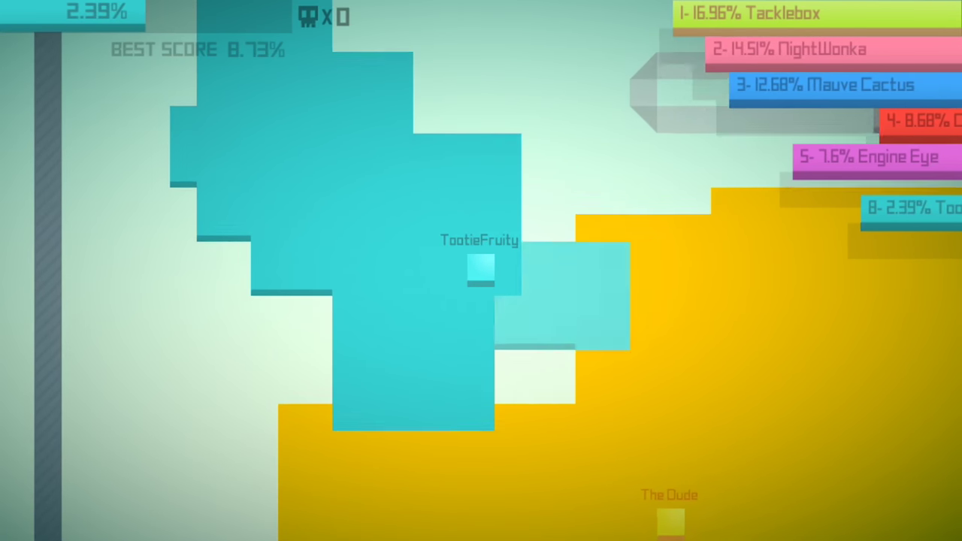
pyautogui.press('Up')
pyautogui.press('Up')
pyautogui.press('Left')
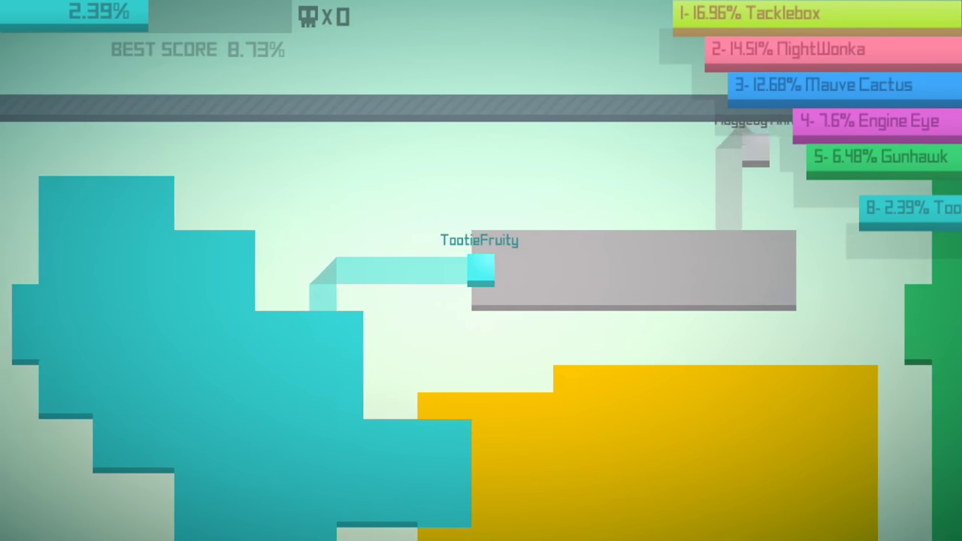
pyautogui.press('Down')
pyautogui.press('Down')
pyautogui.press('Left')
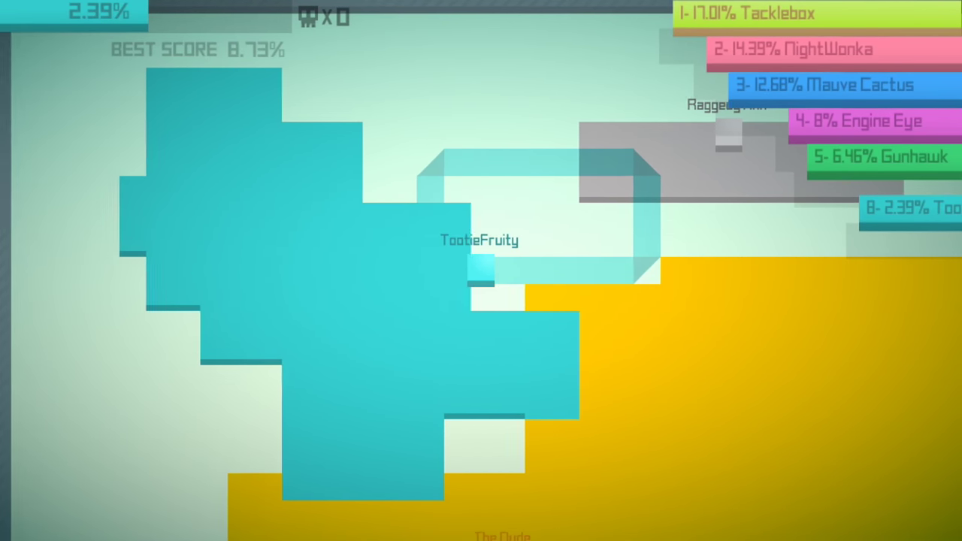
# Cut across The Dude's and Raggedy Ann's trails, then close a small loop.
pyautogui.press('Up')
pyautogui.press('Down')
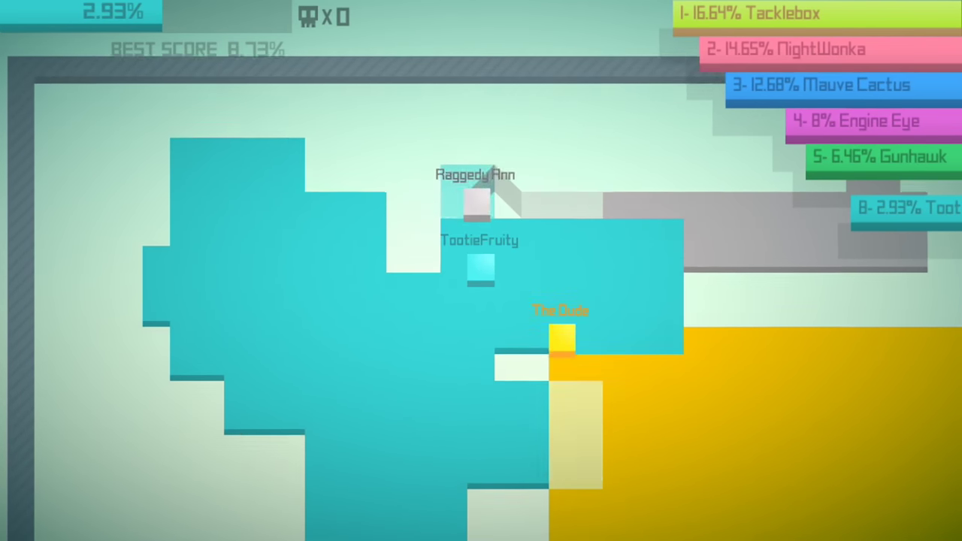
pyautogui.press('Right')
pyautogui.press('Up')
pyautogui.press('Up')
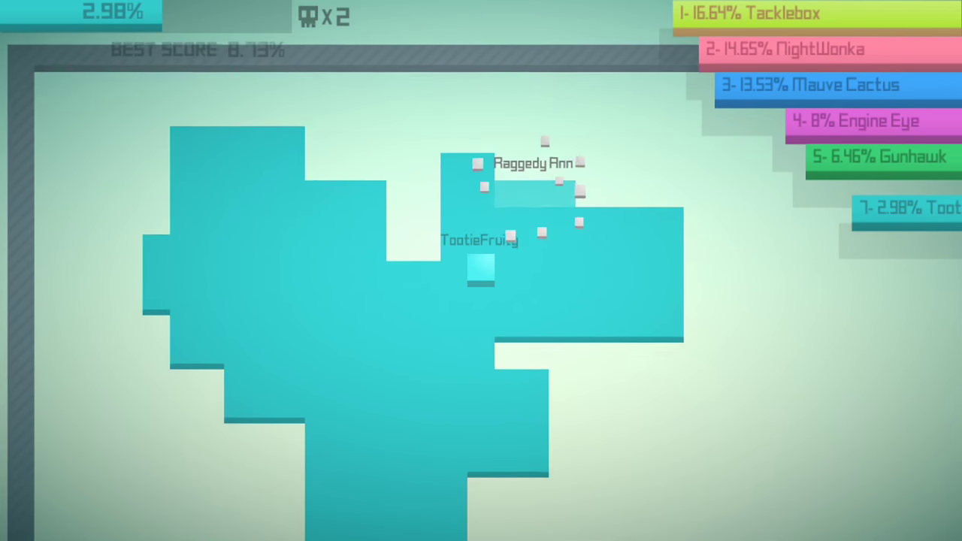
pyautogui.press('Right')
pyautogui.press('Right')
pyautogui.press('Down')
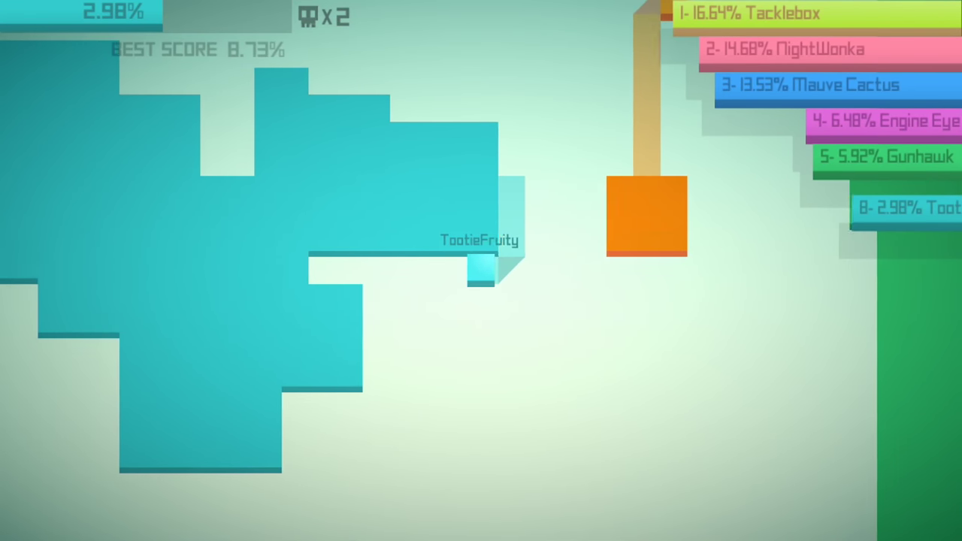
pyautogui.press('Left')
# Enclose more land with a wide loop that cuts off Chlorine.
pyautogui.press('Down')
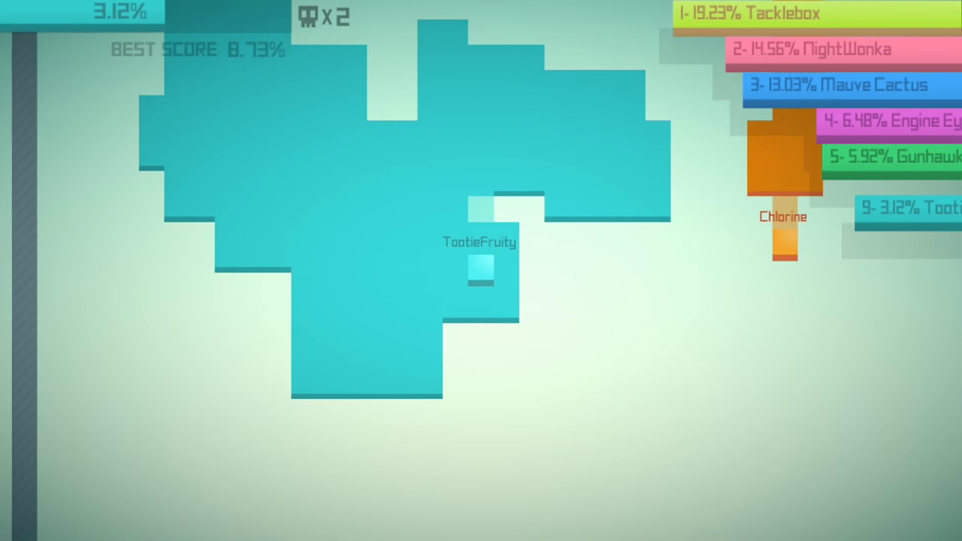
pyautogui.press('Up')
pyautogui.press('Right')
pyautogui.press('Down')
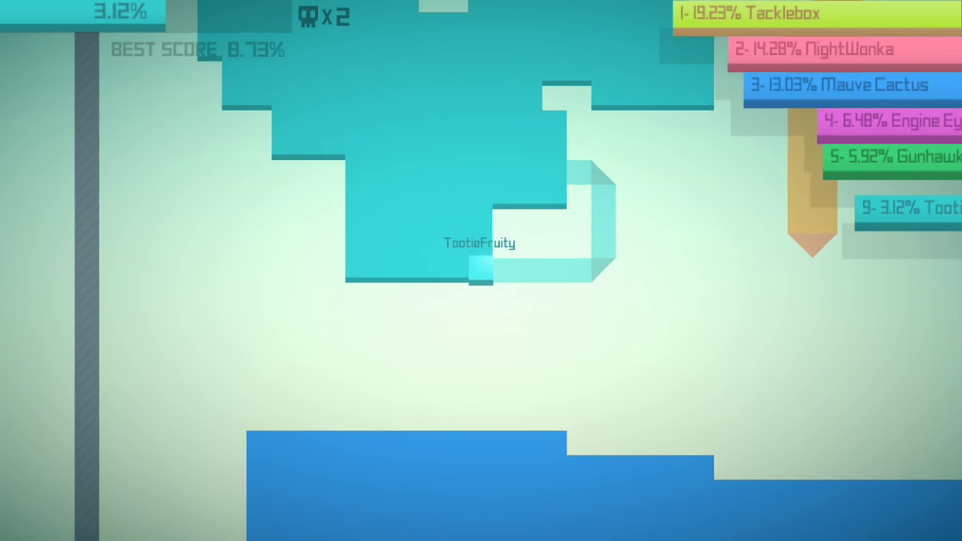
pyautogui.press('Right')
pyautogui.press('Up')
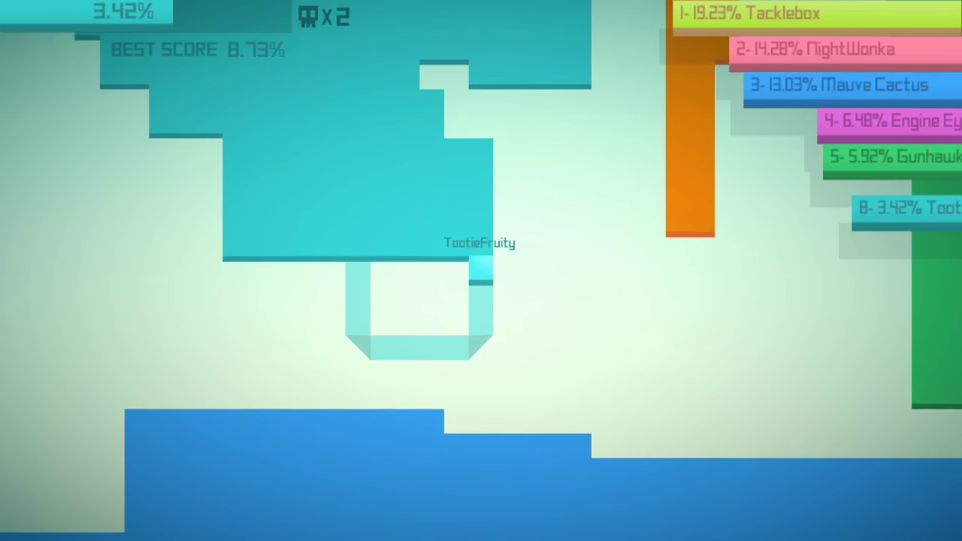
pyautogui.press('Right')
pyautogui.press('Left')
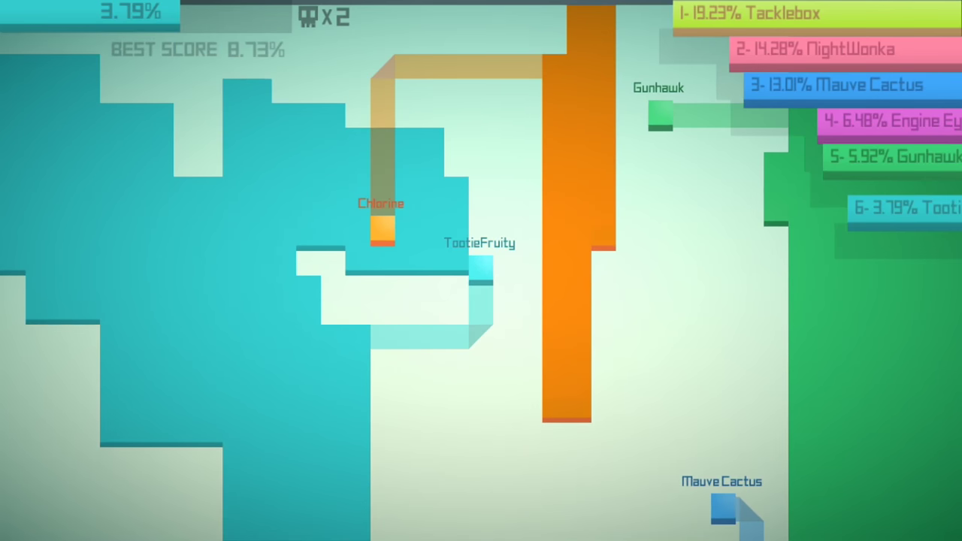
pyautogui.press('Up')
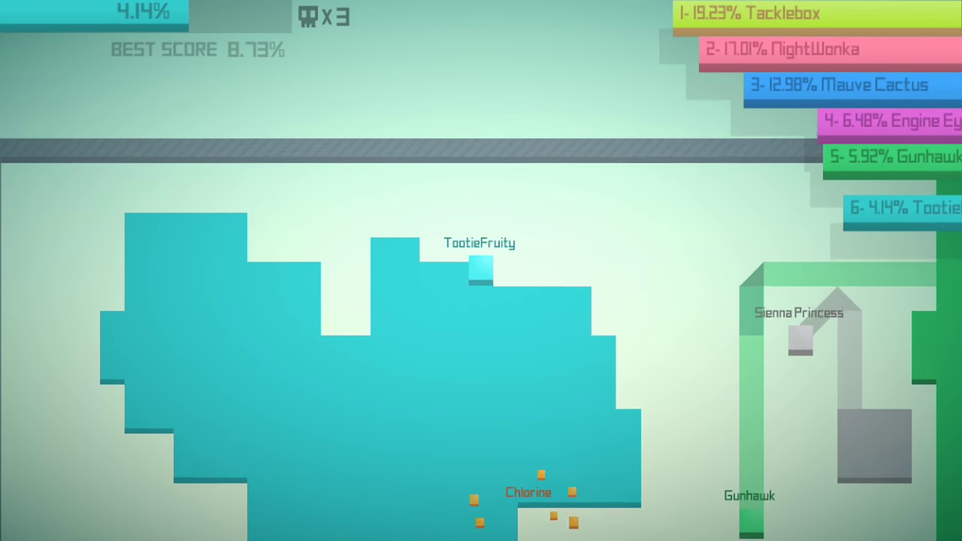
# Make a final loop and head toward Sienna Princess's area until Game Over at 4.45%.
pyautogui.press('Right')
pyautogui.press('Down')
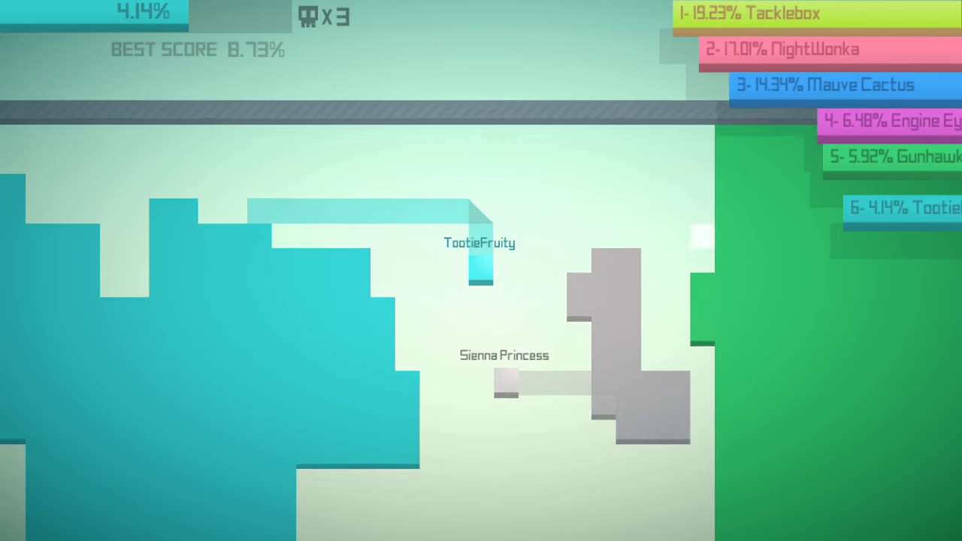
pyautogui.press('Left')
pyautogui.press('Down')
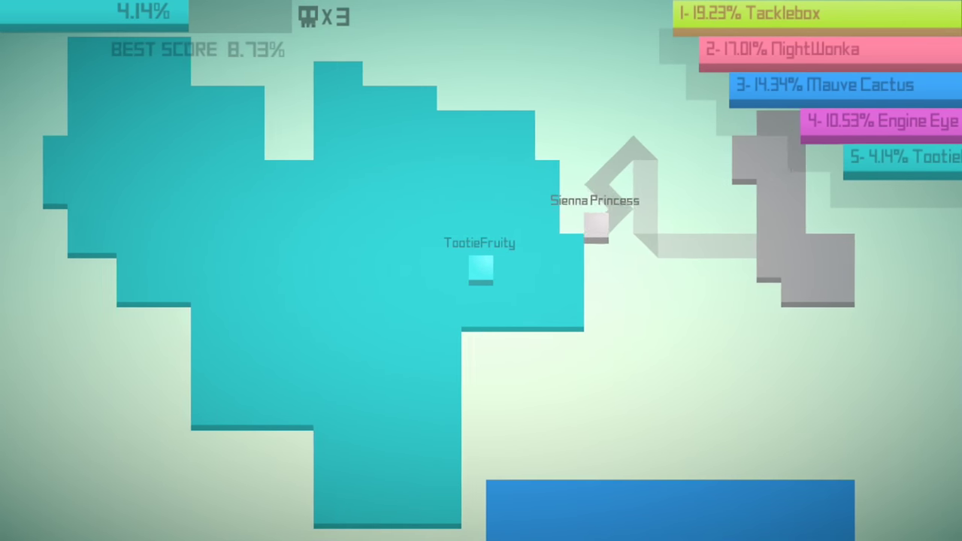
pyautogui.press('Right')
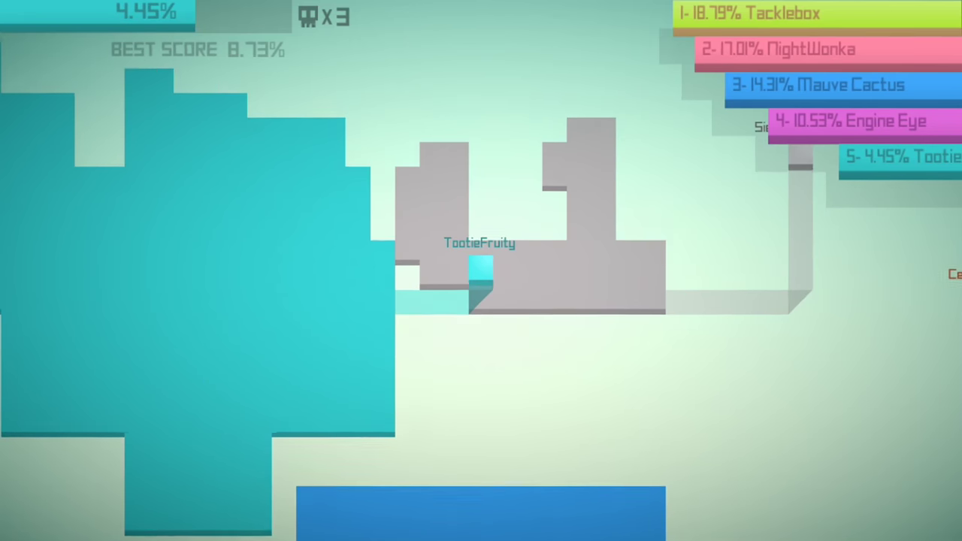
pyautogui.press('Up')
pyautogui.press('Left')
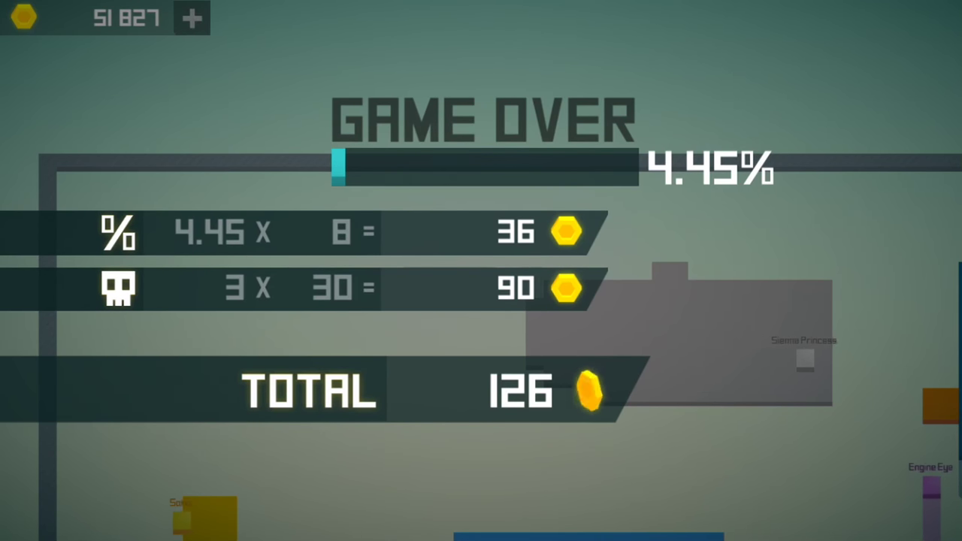
# Leave the results, buy the 25,000-coin rainbow unicorn avatar, and start a new round.
pyautogui.click(481, 271)
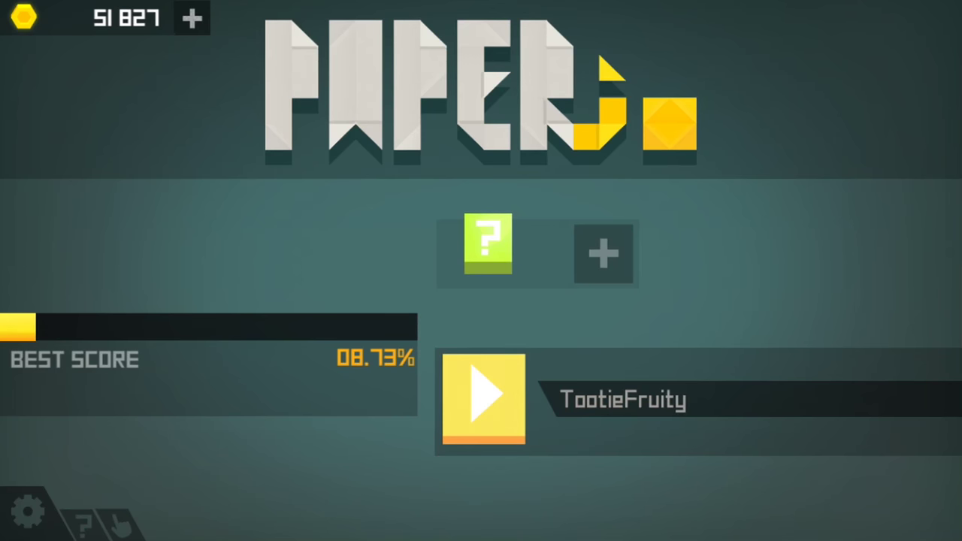
pyautogui.click(489, 244)
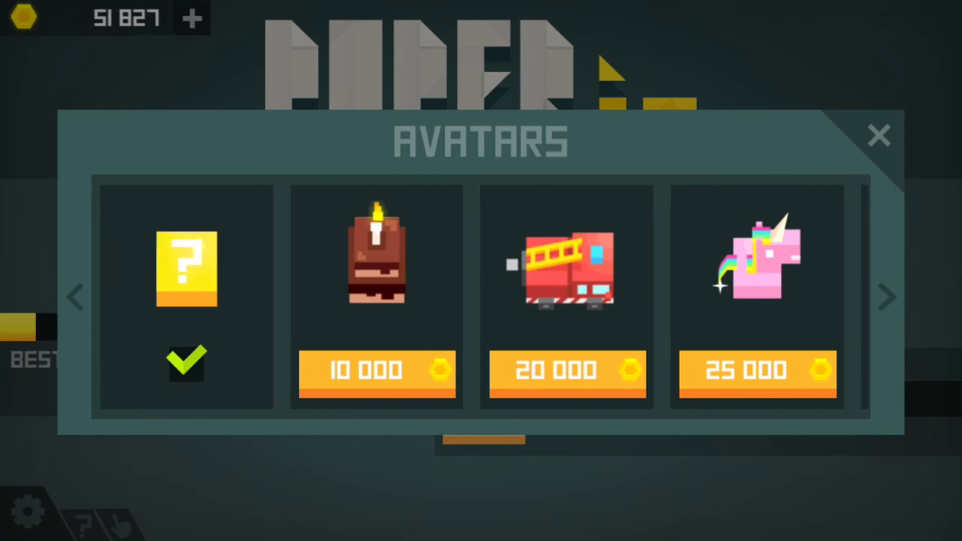
pyautogui.scroll(-8, 481, 297)
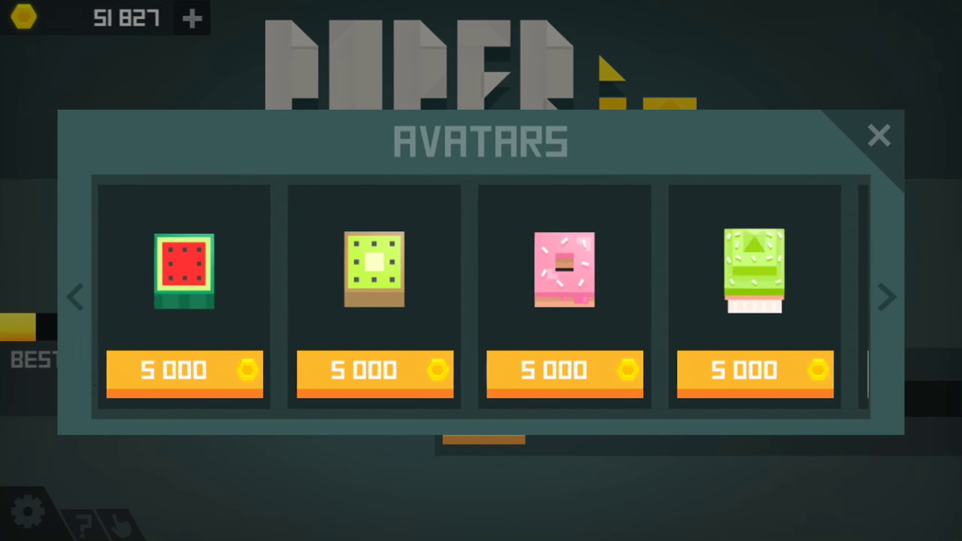
pyautogui.scroll(-8, 481, 297)
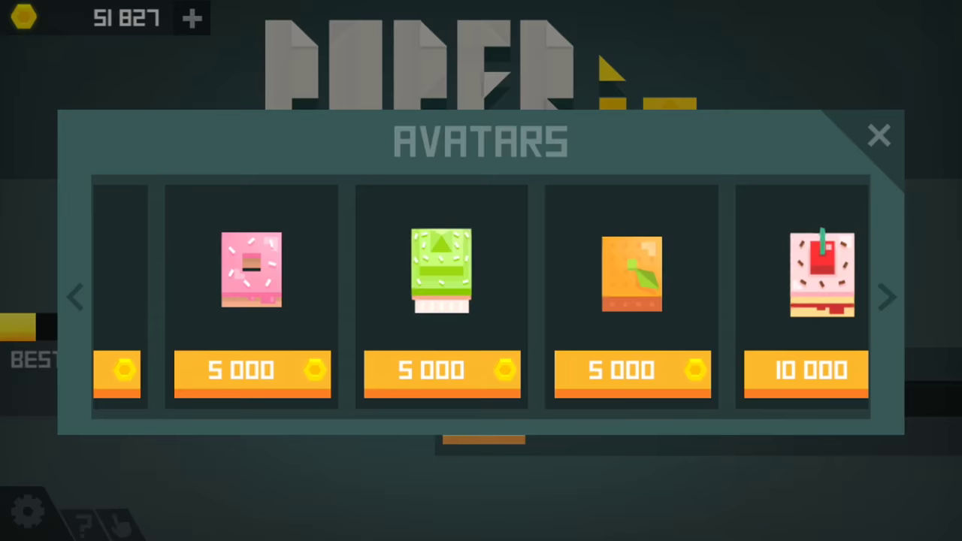
pyautogui.scroll(-10, 481, 297)
pyautogui.scroll(10, 481, 297)
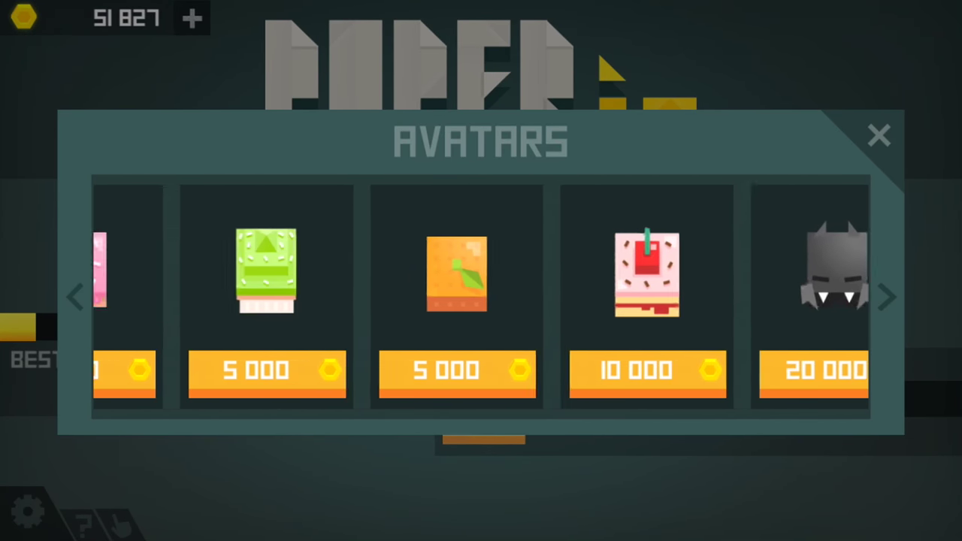
pyautogui.scroll(10, 481, 297)
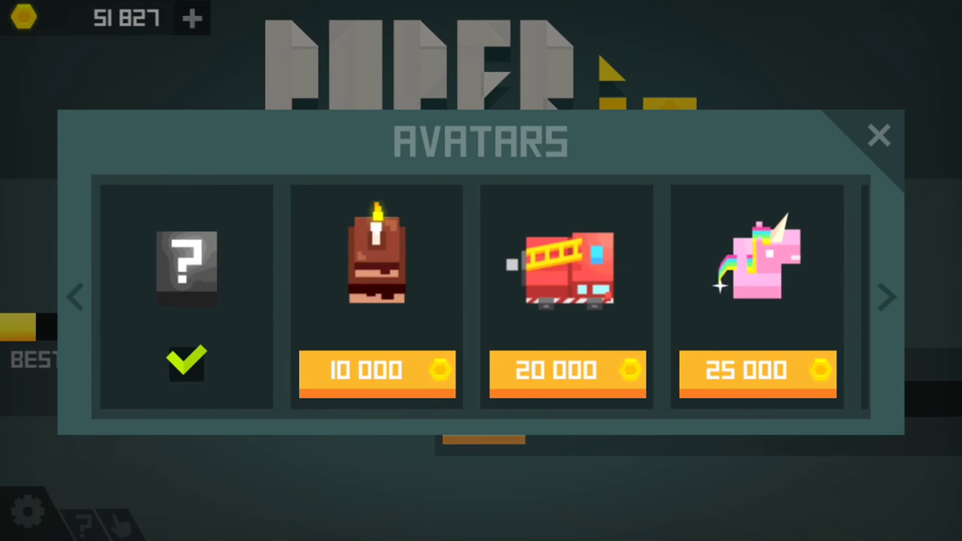
pyautogui.scroll(-3, 481, 297)
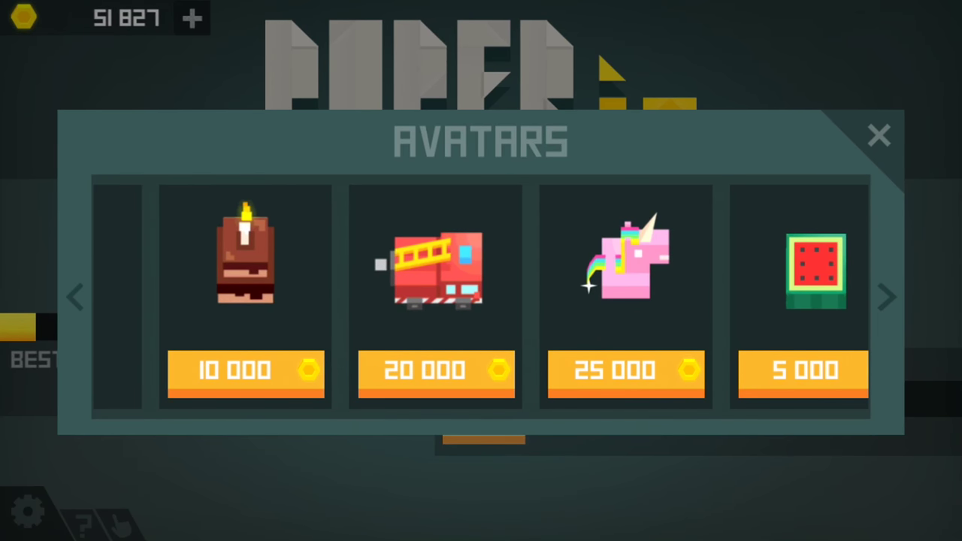
pyautogui.click(626, 372)
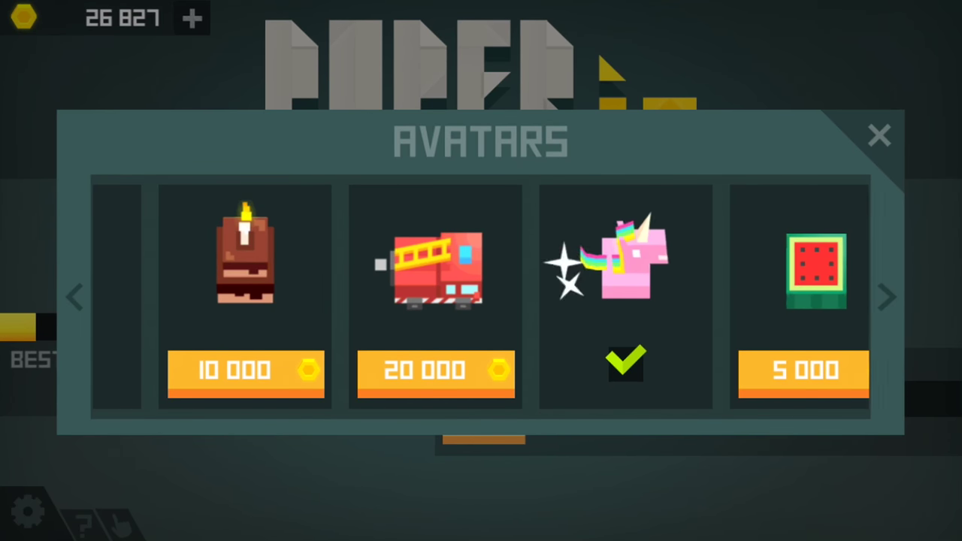
pyautogui.click(880, 136)
pyautogui.click(483, 398)
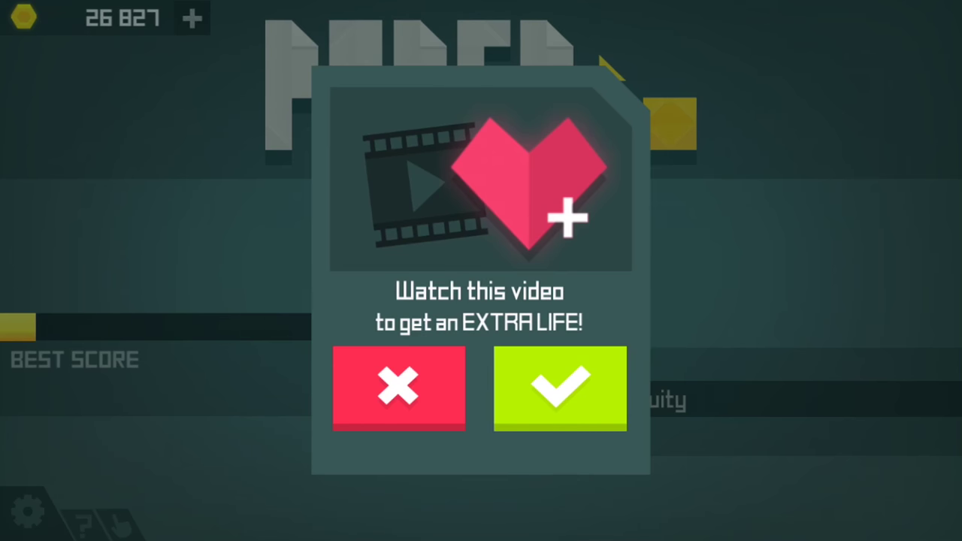
# Skip the extra-life offer, then claim pink ground with a loop and a U-shaped trail.
pyautogui.click(399, 389)
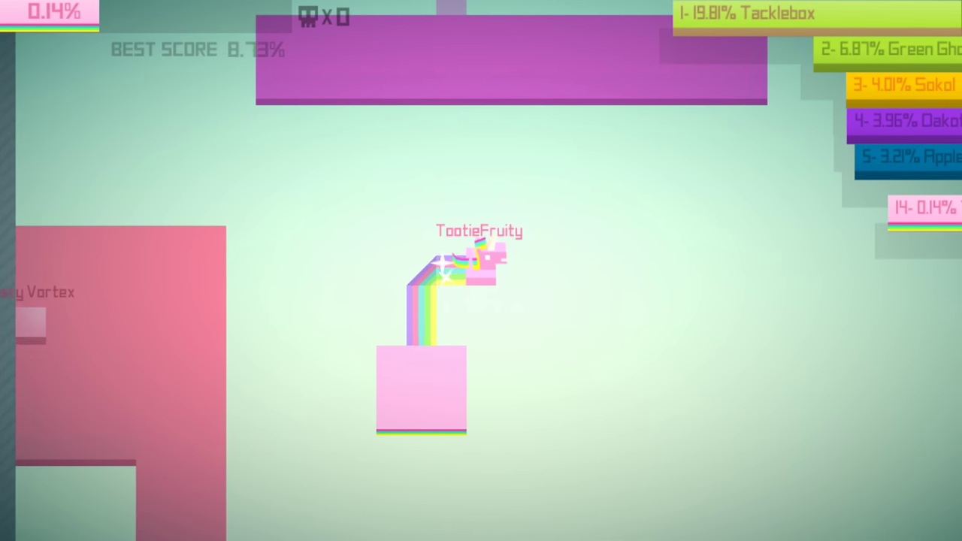
pyautogui.press('Down')
pyautogui.press('Left')
pyautogui.press('Up')
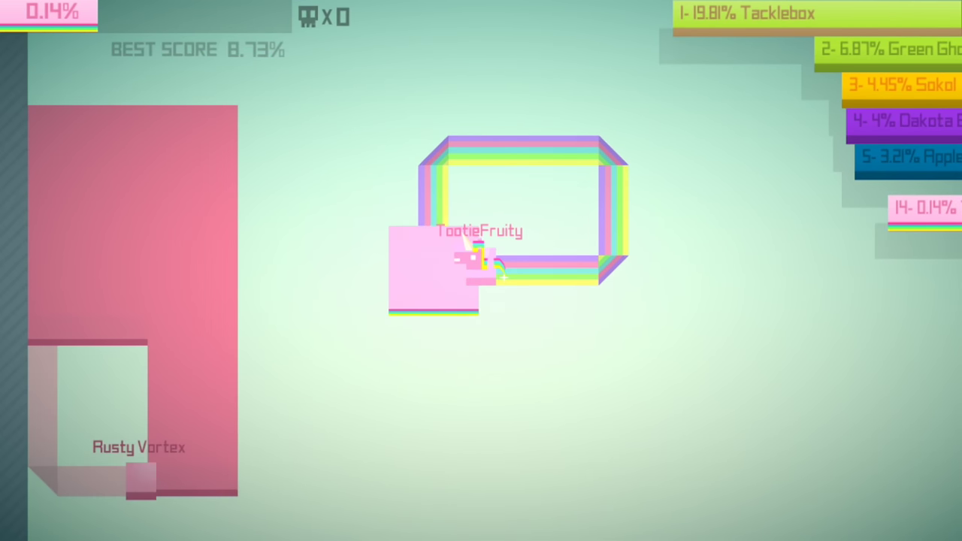
pyautogui.press('Left')
pyautogui.press('Down')
pyautogui.press('Right')
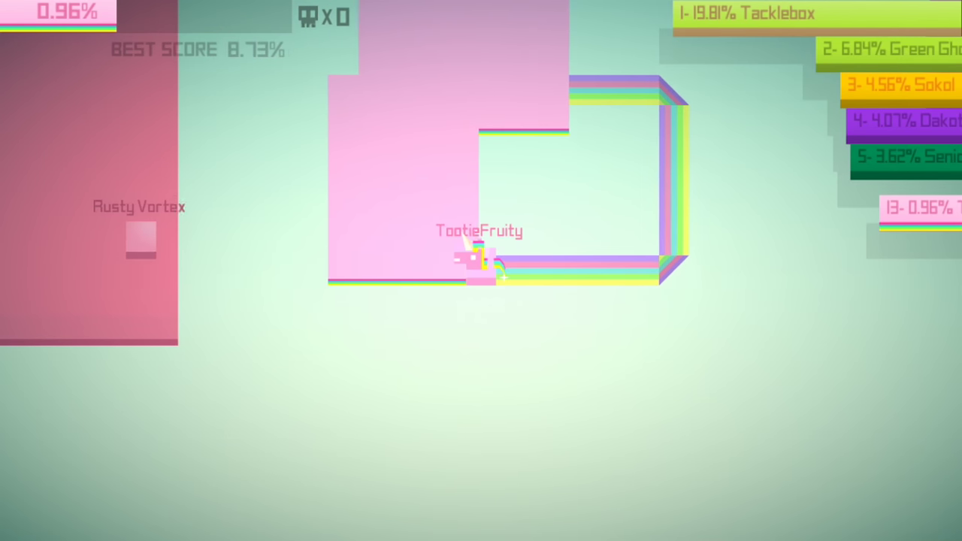
pyautogui.press('Down')
# Trace another U-shaped trail across the pink regions to capture more territory.
pyautogui.press('Left')
pyautogui.press('Up')
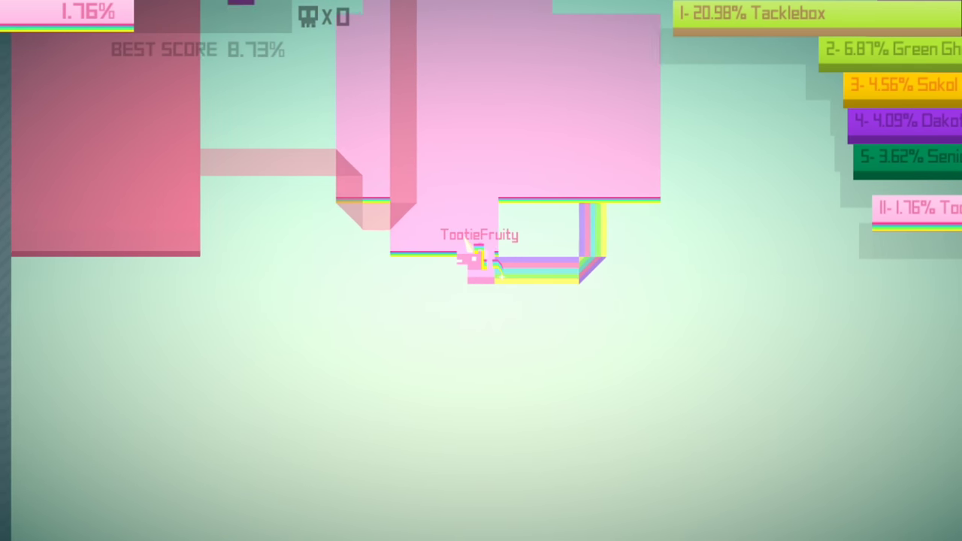
pyautogui.press('Down')
pyautogui.press('Left')
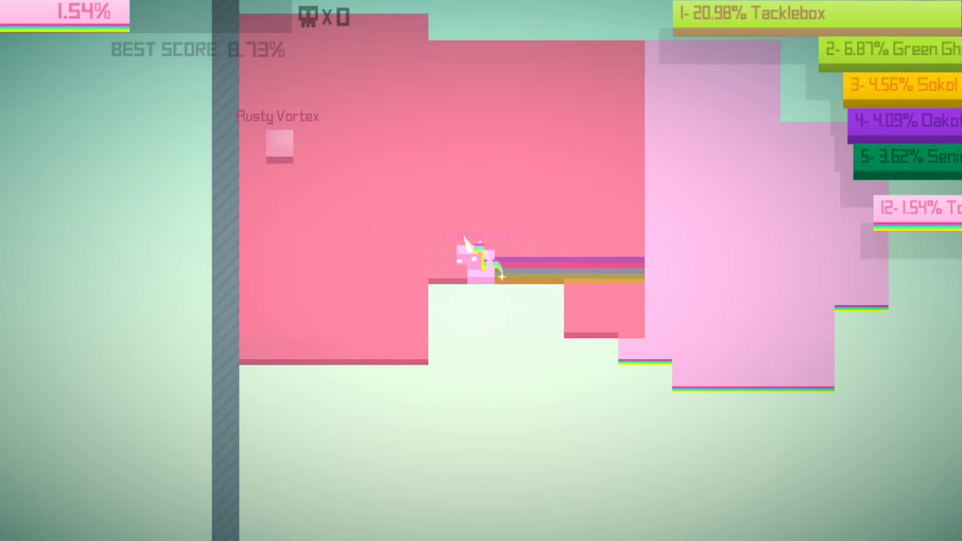
pyautogui.press('Left')
pyautogui.press('Up')
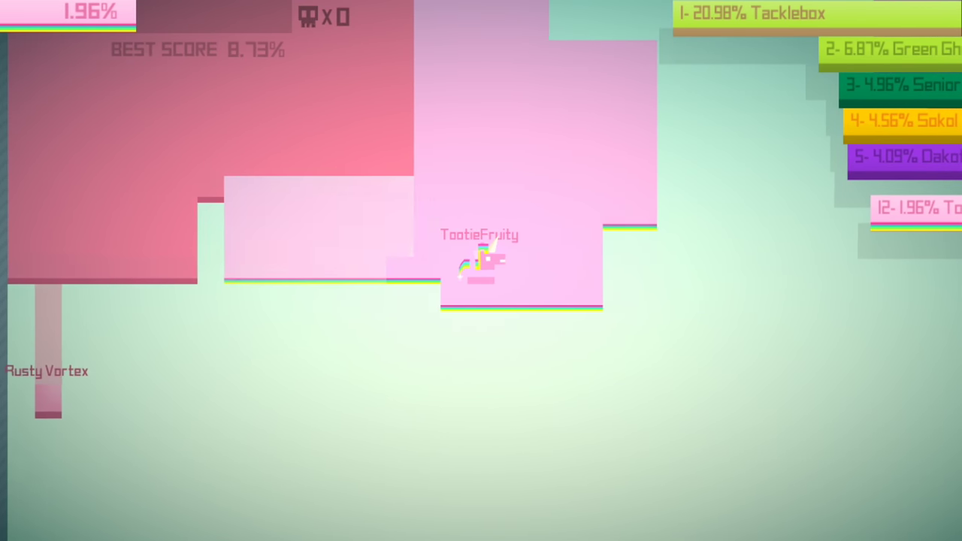
# Eliminate Rusty Vortex and close loops to the right for more ground.
pyautogui.press('Up')
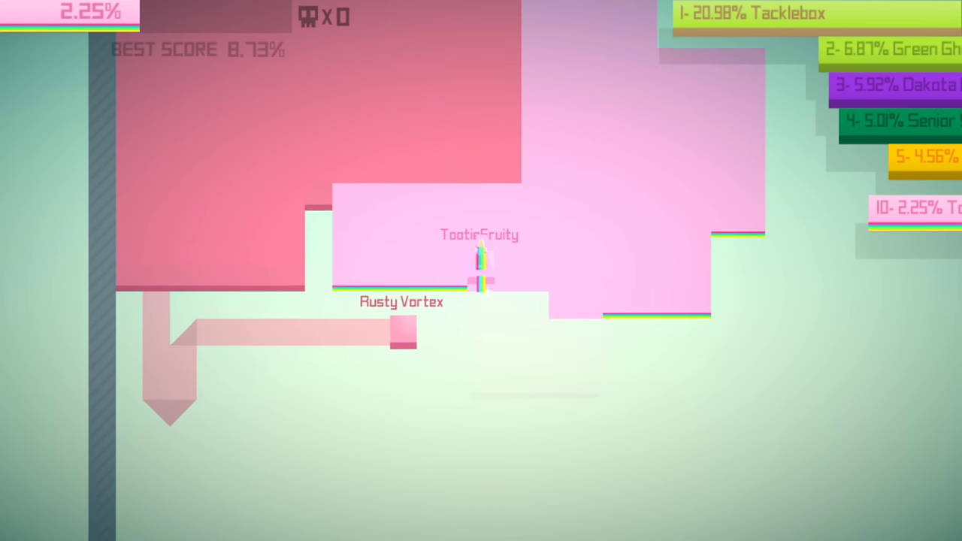
pyautogui.press('Right')
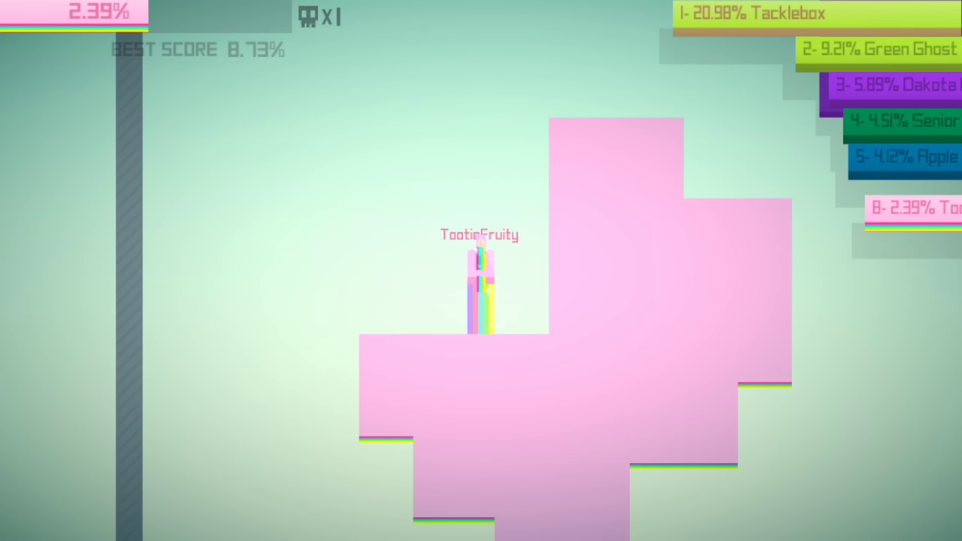
pyautogui.press('Right')
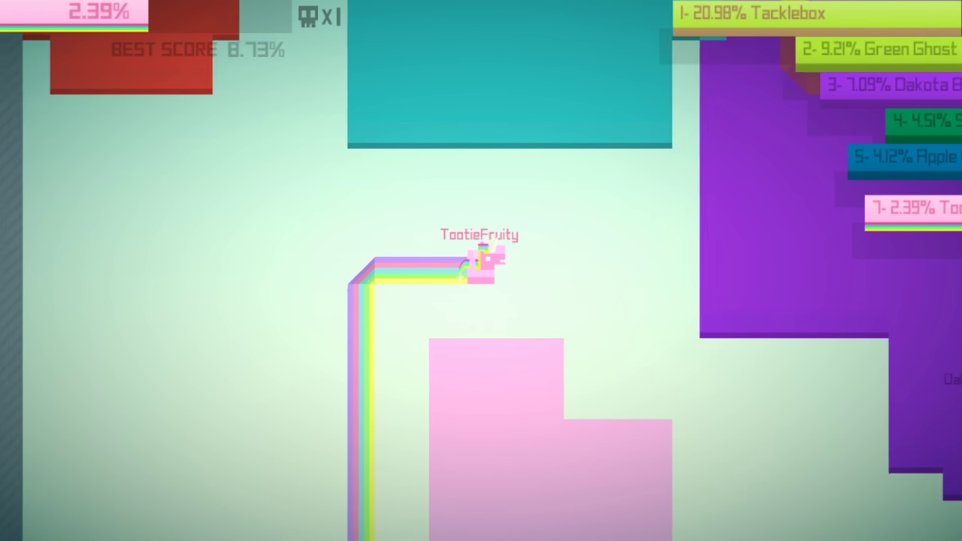
pyautogui.press('Down')
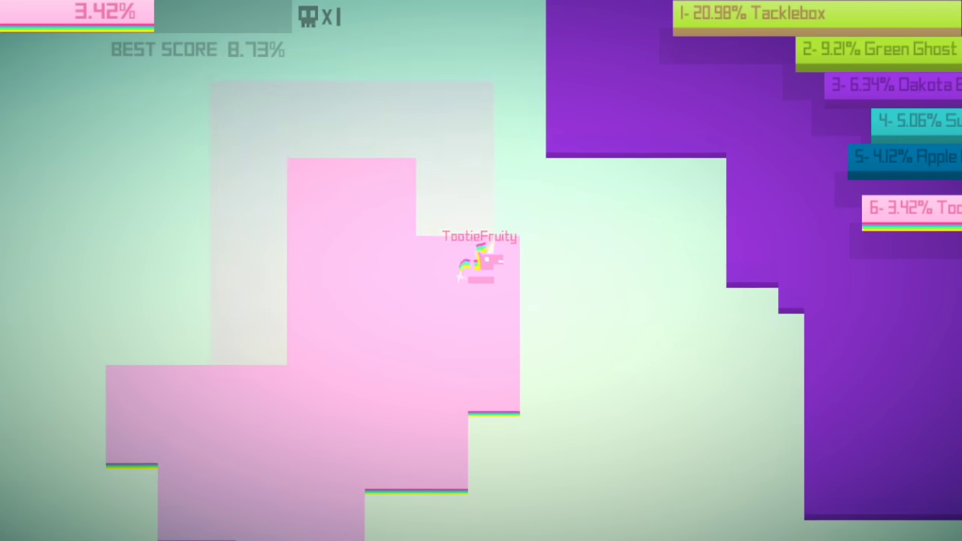
pyautogui.press('Right')
pyautogui.press('Down')
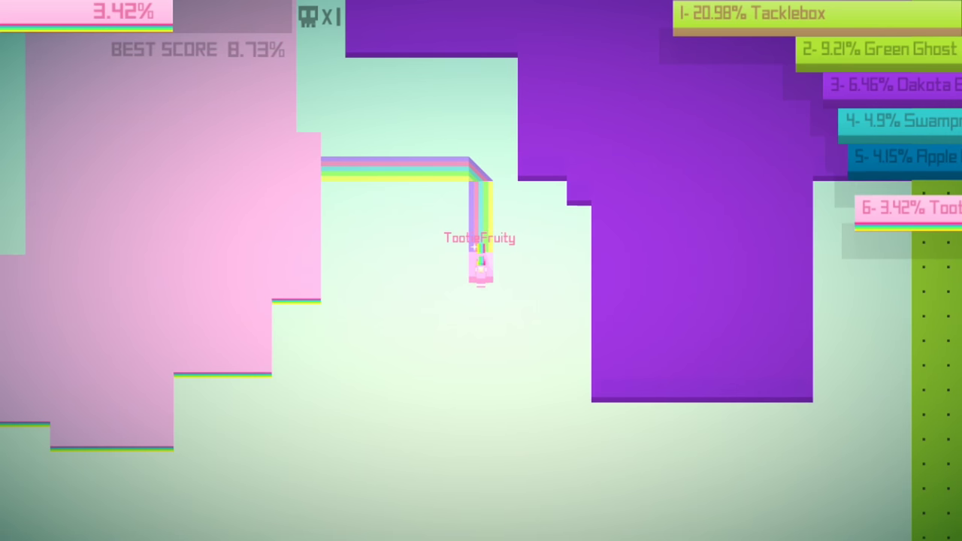
pyautogui.press('Left')
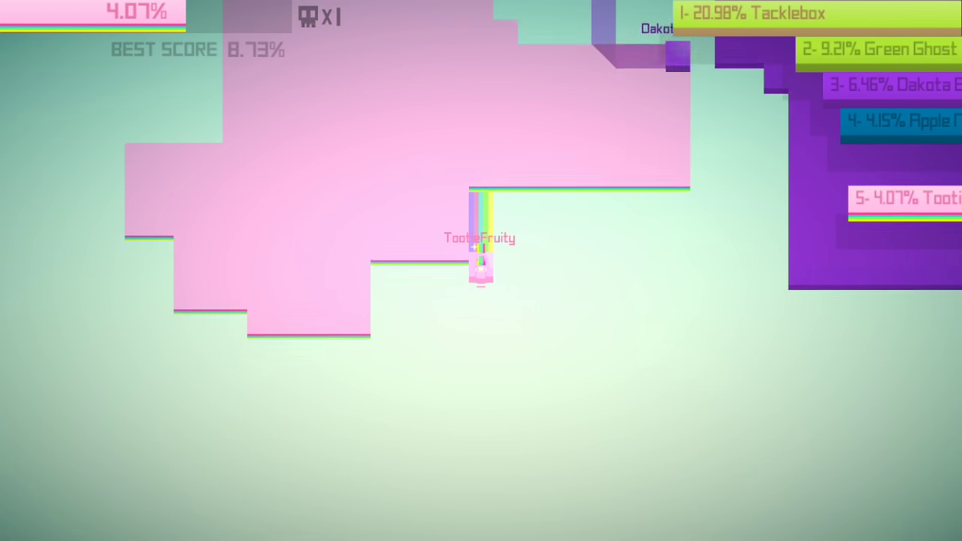
# Loop around open ground and bring the trails back into pink territory.
pyautogui.press('Right')
pyautogui.press('Up')
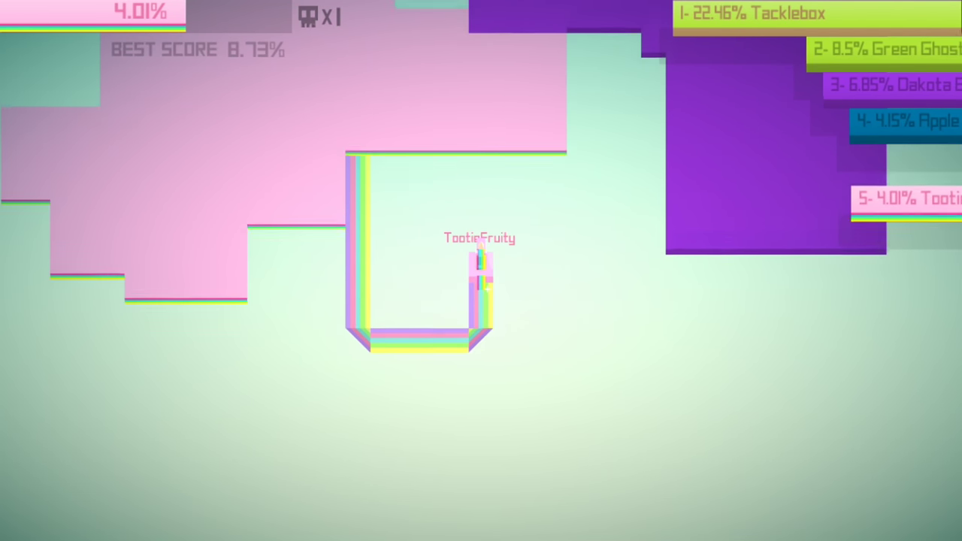
pyautogui.press('Right')
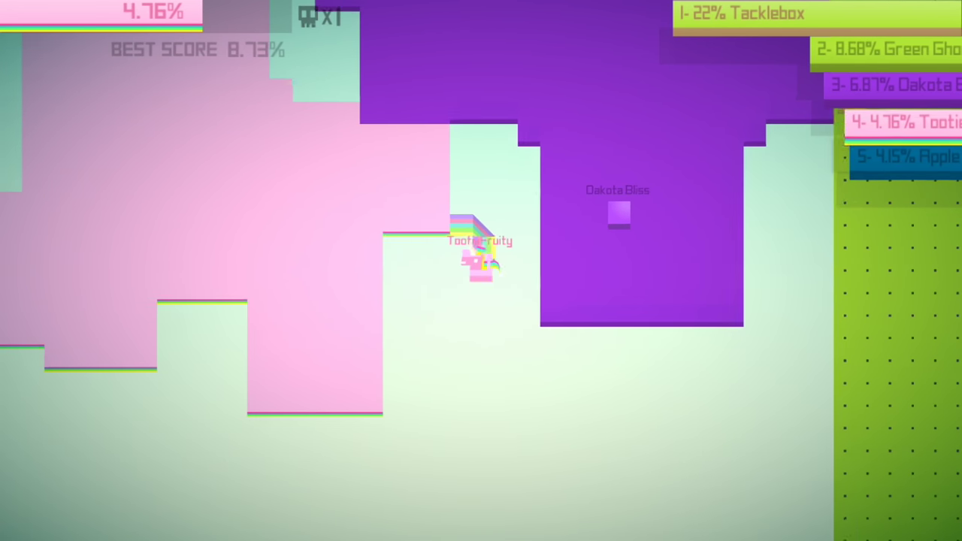
pyautogui.press('Down')
pyautogui.press('Left')
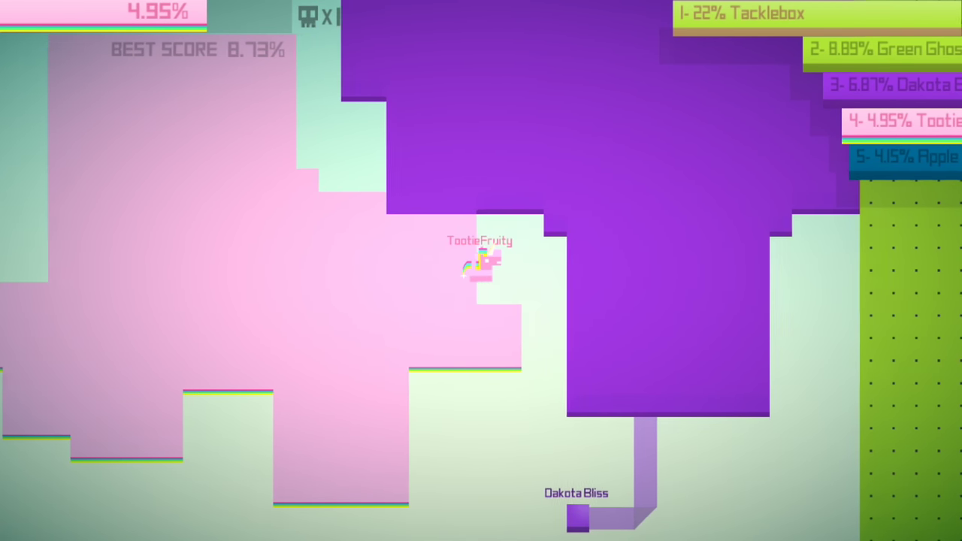
pyautogui.press('Left')
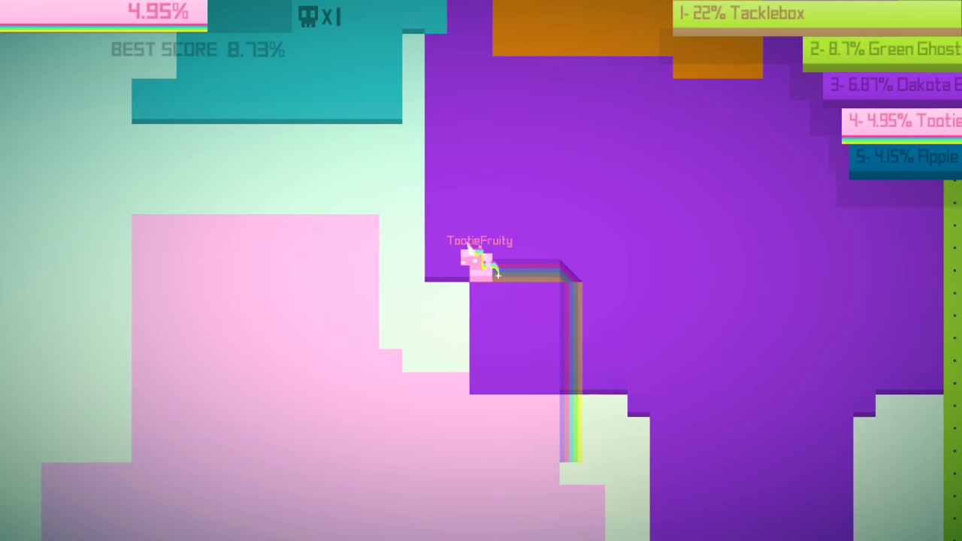
pyautogui.press('Down')
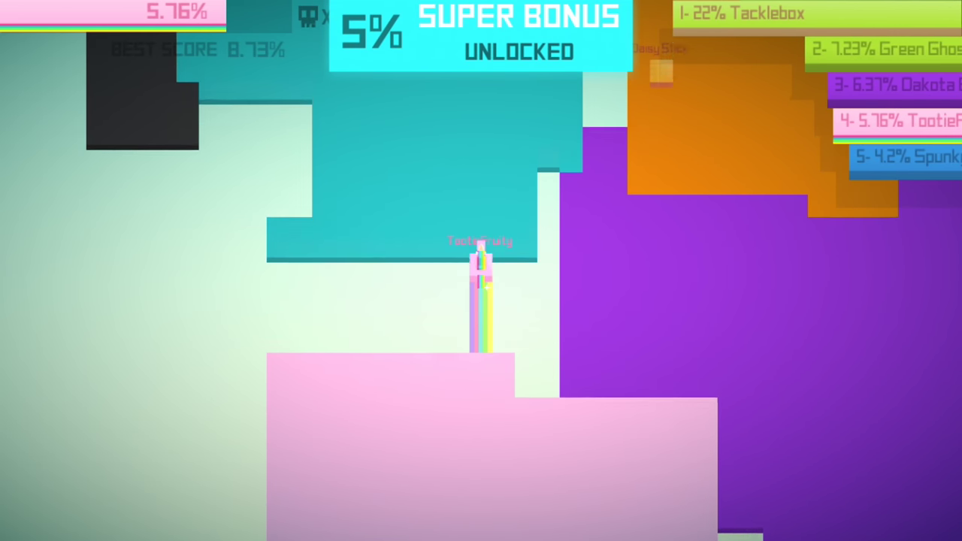
pyautogui.press('Right')
pyautogui.press('Left')
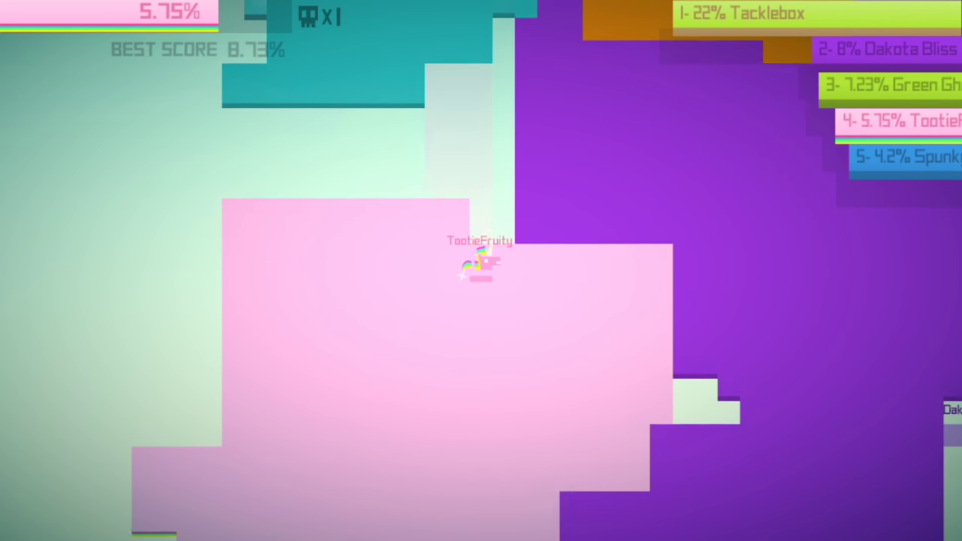
# Take purple land, steer back home dodging players, then start a new round.
pyautogui.press('Right')
pyautogui.press('Up')
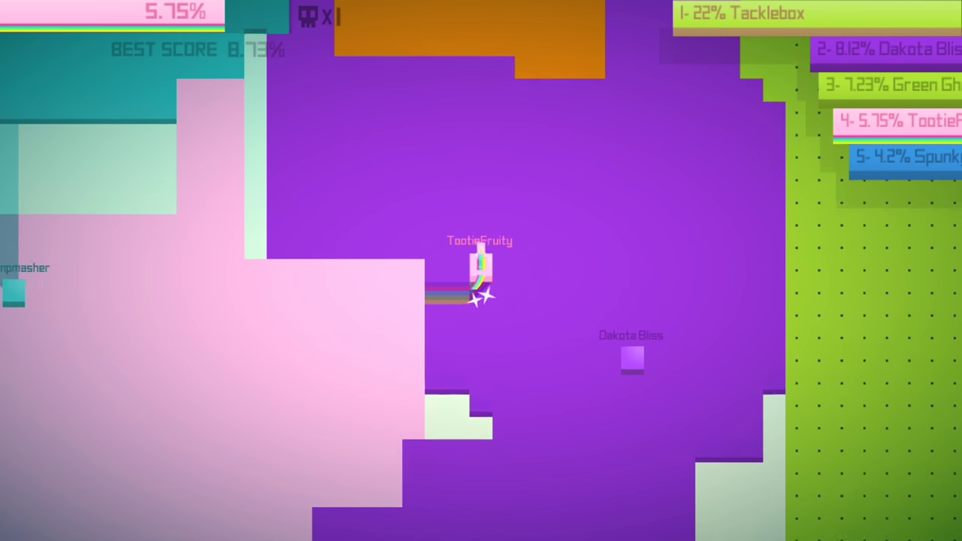
pyautogui.press('Left')
pyautogui.press('Up')
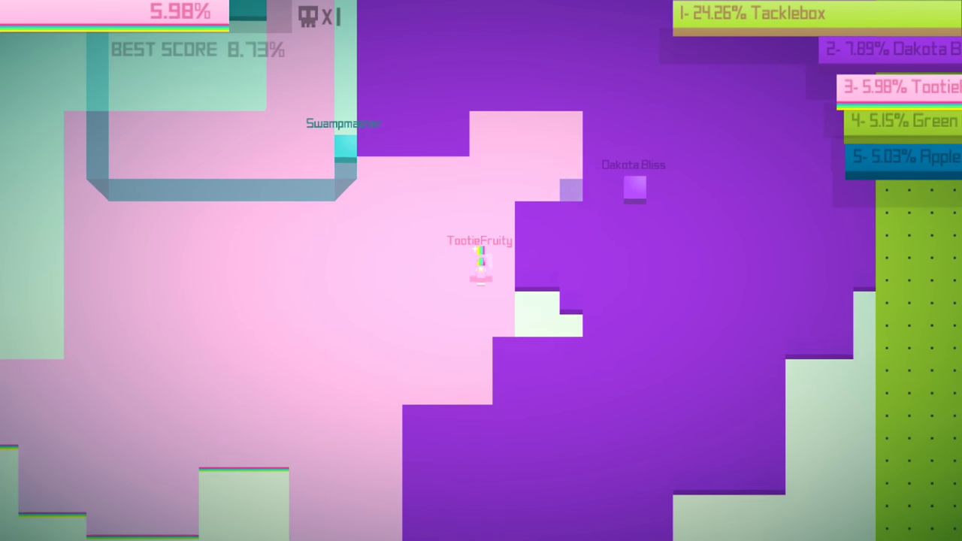
pyautogui.press('Right')
pyautogui.press('Down')
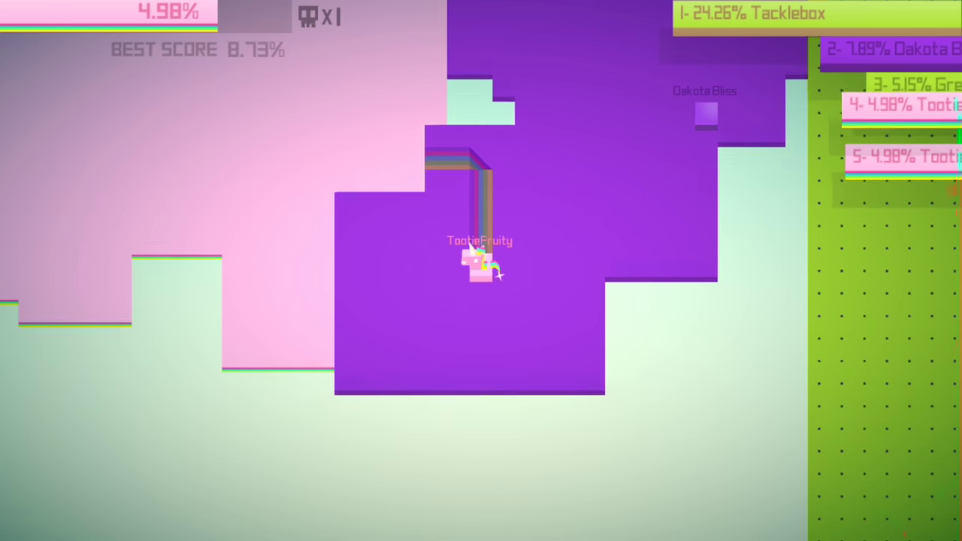
pyautogui.press('Left')
pyautogui.press('Down')
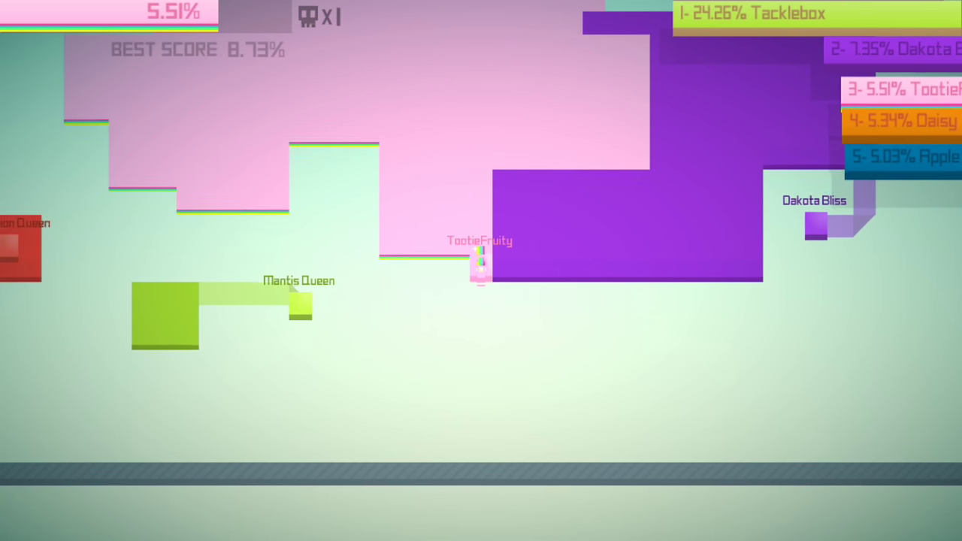
pyautogui.press('Up')
pyautogui.press('Up')
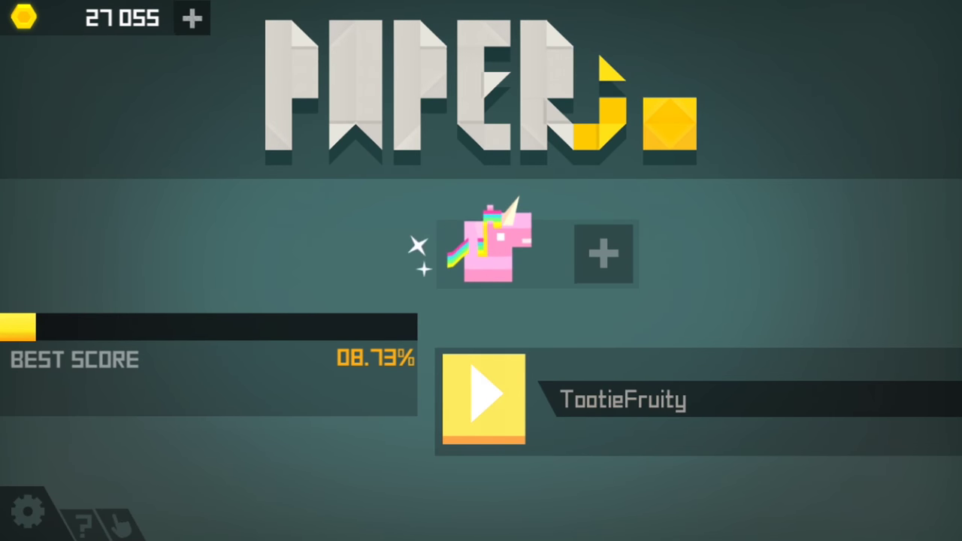
pyautogui.click(484, 399)
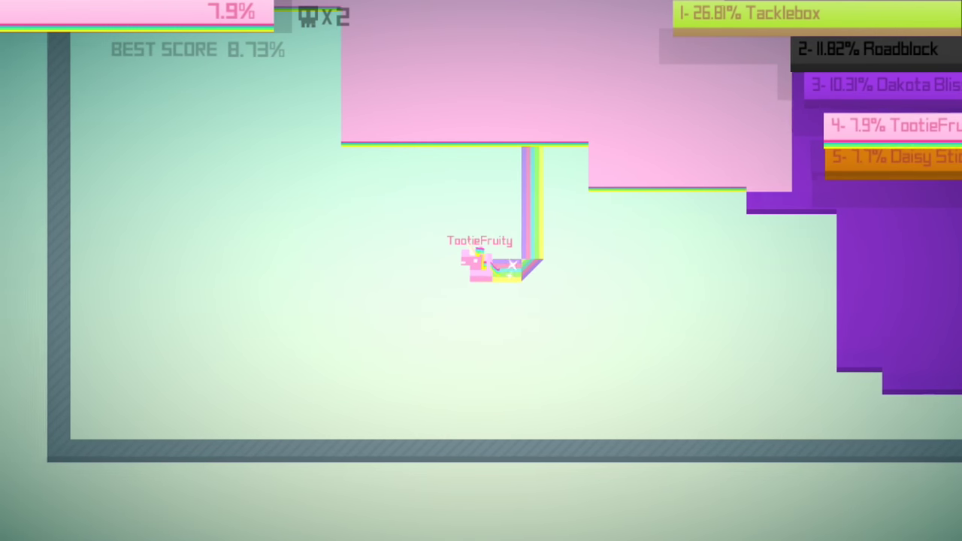
# Cut across the dark territory and return to pink land, reaching 12.76% and first place.
pyautogui.press('Up')
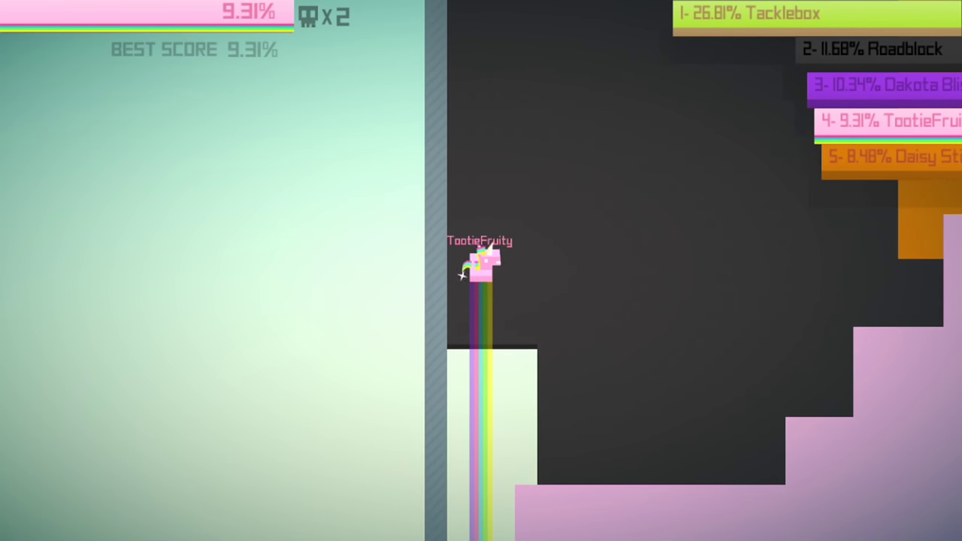
pyautogui.press('Right')
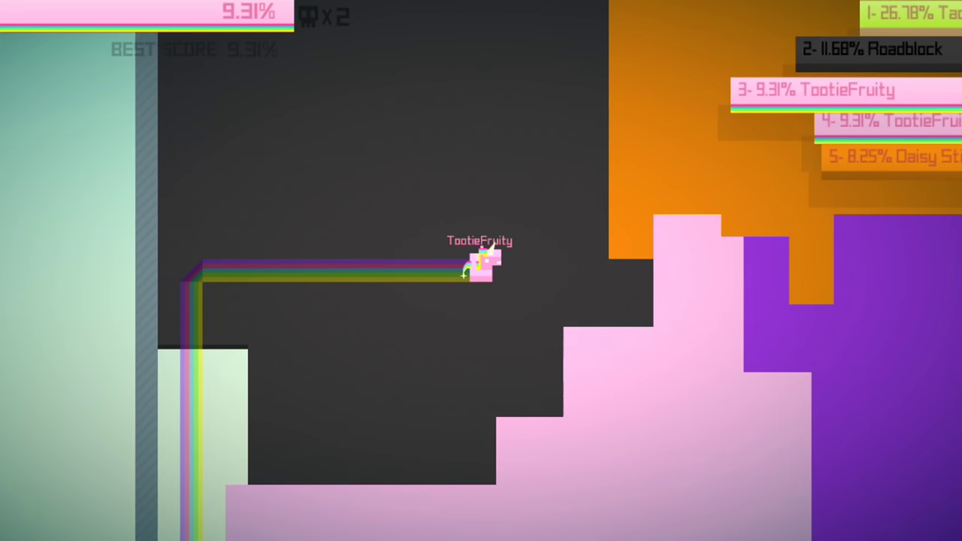
pyautogui.press('Up')
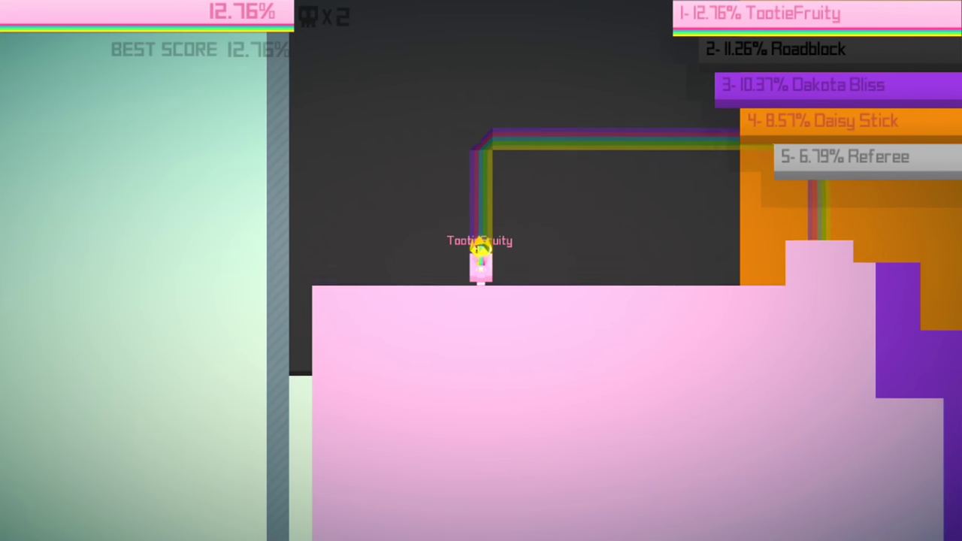
# Close the loop for a 14.45% best score, then start a new round from the main menu.
pyautogui.press('Left')
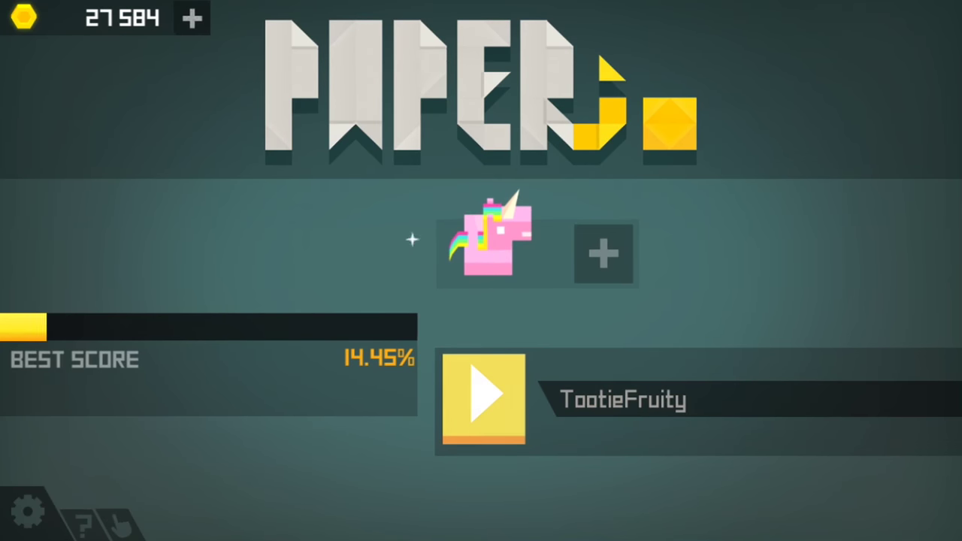
pyautogui.click(484, 393)
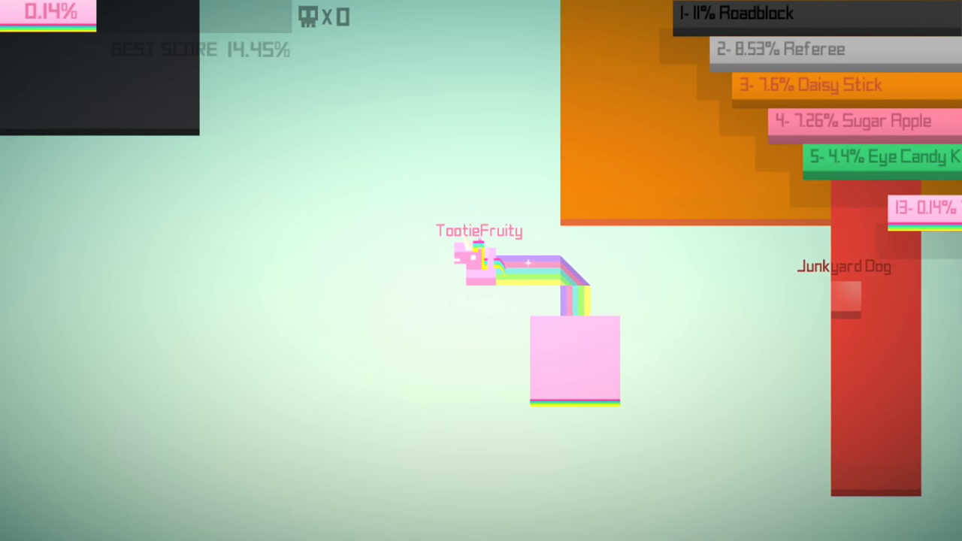
# Drag-steer a small capture loop, then skip the results and start another round.
pyautogui.moveTo(482, 255)
pyautogui.mouseDown()
pyautogui.moveTo(466, 271)
pyautogui.moveTo(451, 267)
pyautogui.moveTo(487, 293)
pyautogui.moveTo(485, 226)
pyautogui.moveTo(482, 239)
pyautogui.mouseUp()
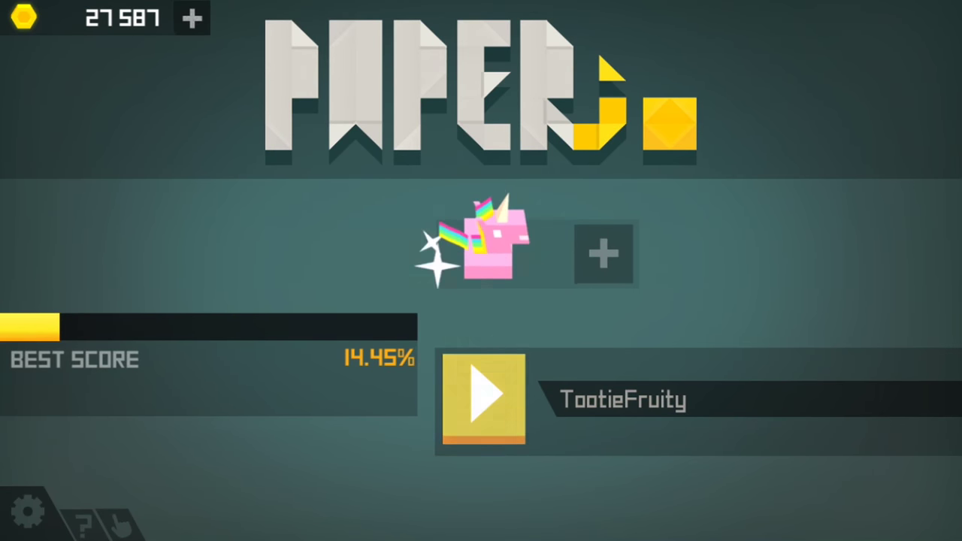
pyautogui.click(485, 399)
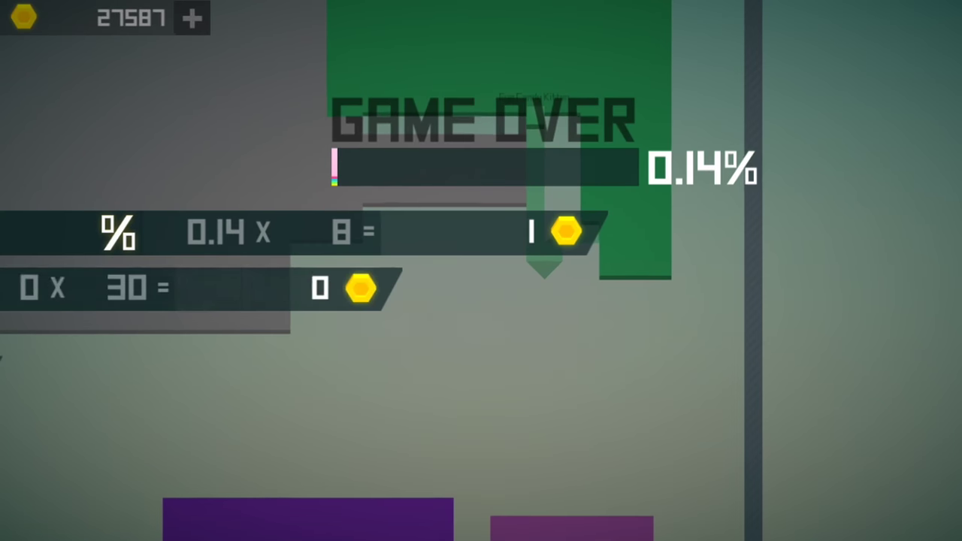
pyautogui.click(485, 271)
pyautogui.click(484, 399)
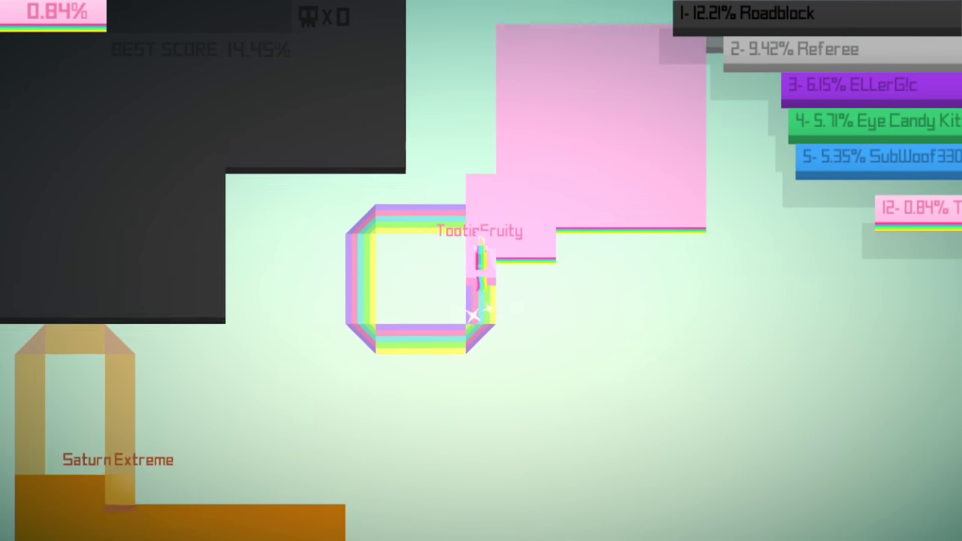
# Capture a square patch and a U-shaped loop, then dismiss the results after Game Over.
pyautogui.press('Up')
pyautogui.press('Left')
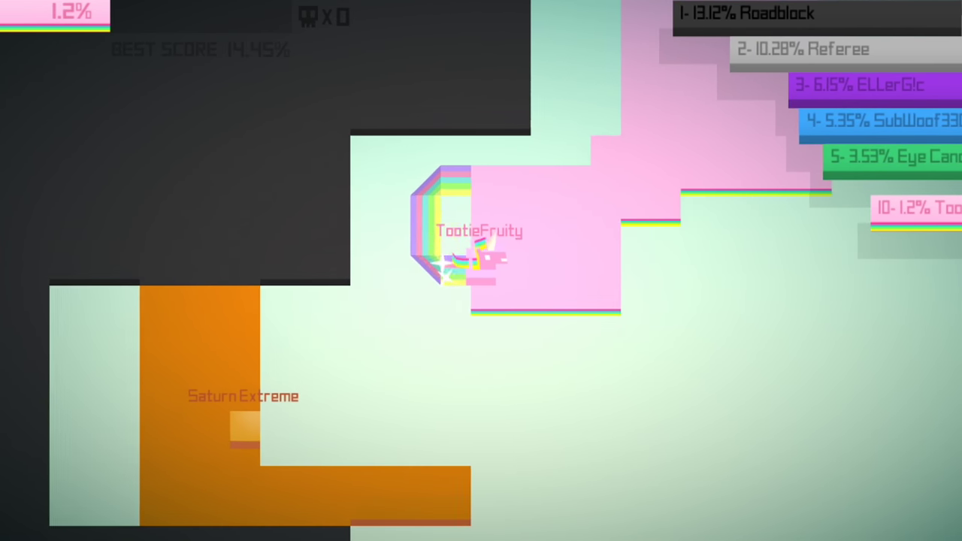
pyautogui.press('Down')
pyautogui.press('Right')
pyautogui.press('Up')
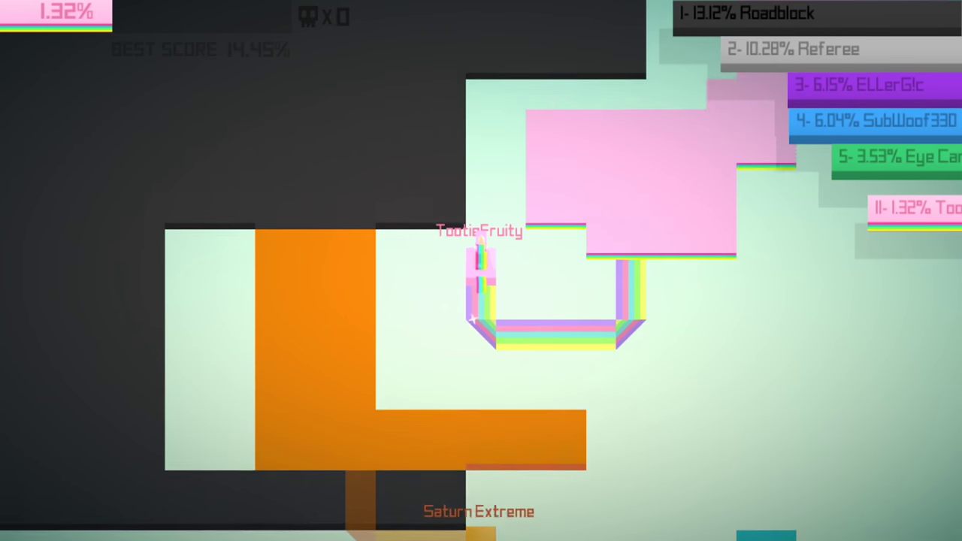
pyautogui.press('Left')
pyautogui.press('Down')
pyautogui.press('Left')
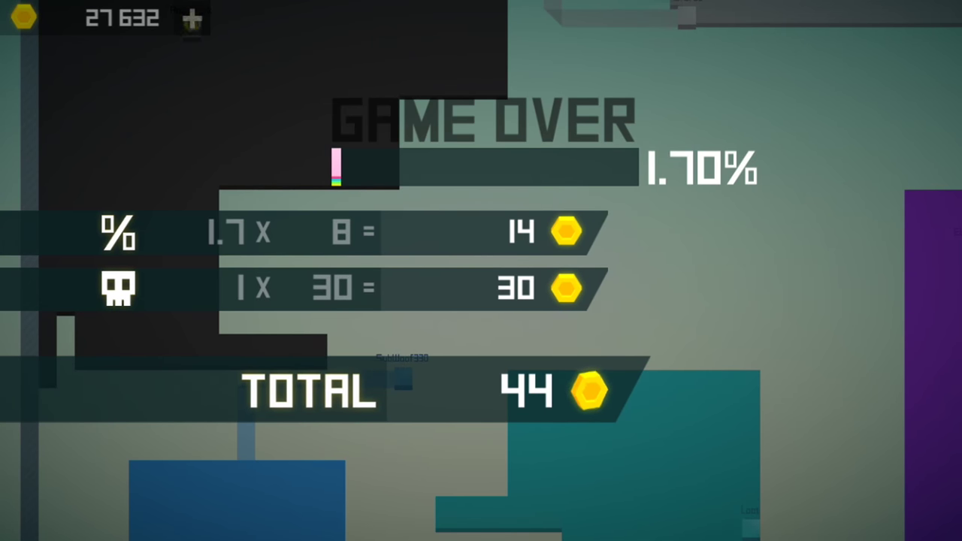
pyautogui.click(481, 270)
# Start a new round and claim a first area beside the pink territory.
pyautogui.click(490, 391)
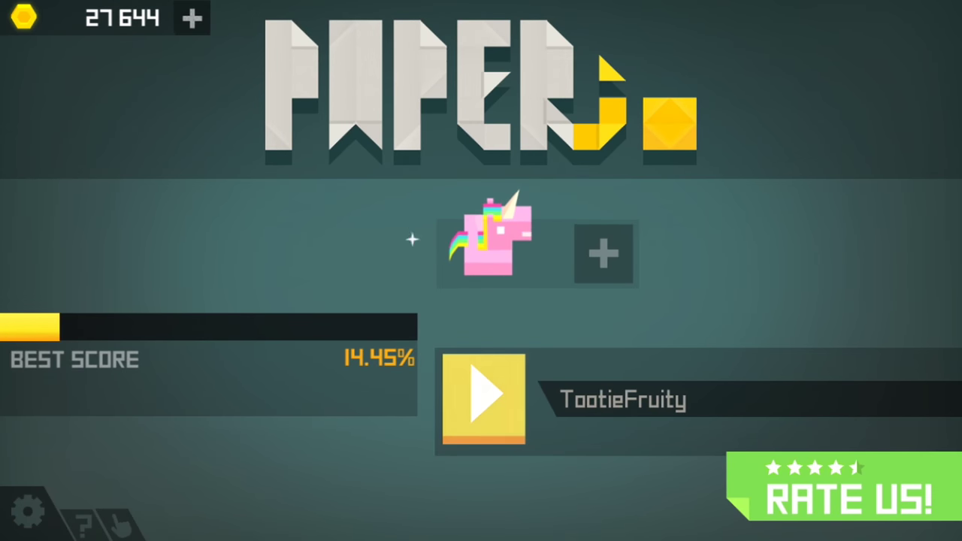
pyautogui.click(482, 391)
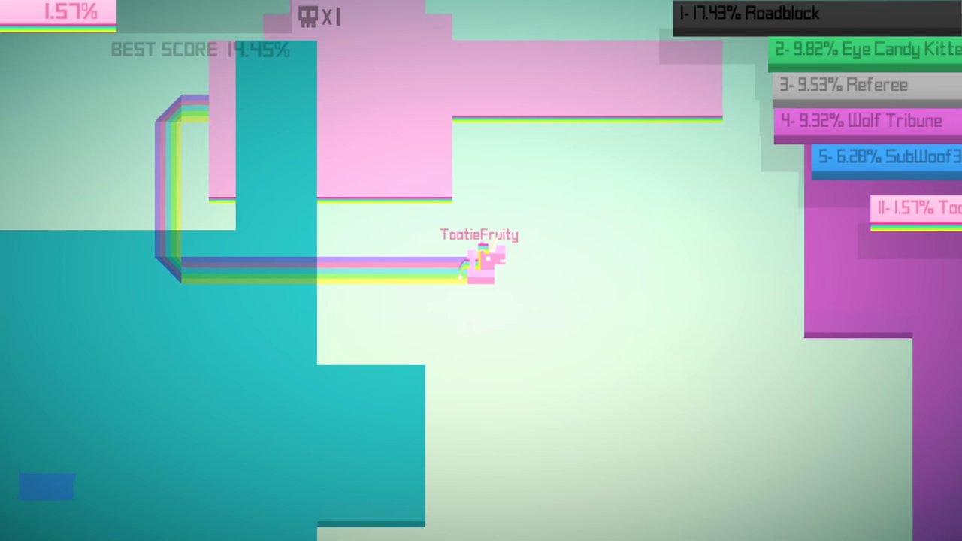
pyautogui.press('Up')
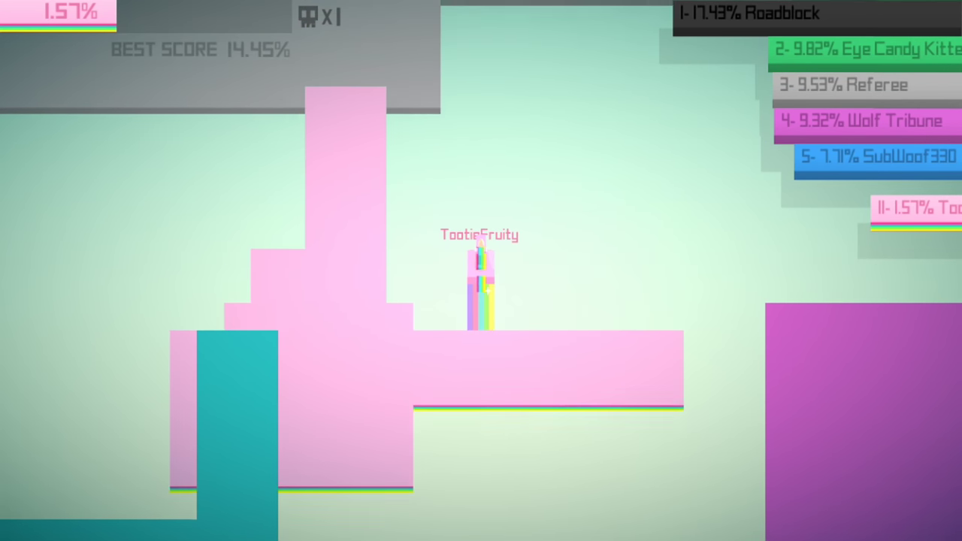
pyautogui.press('Left')
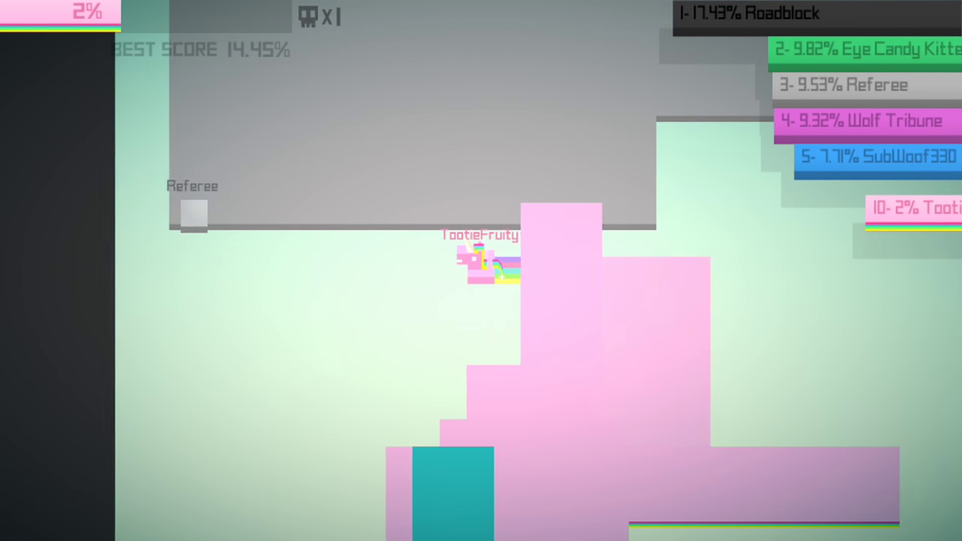
# Loop back home, then leave the 2.00% one-kill results for the main menu.
pyautogui.press('Up')
pyautogui.press('Right')
pyautogui.press('Down')
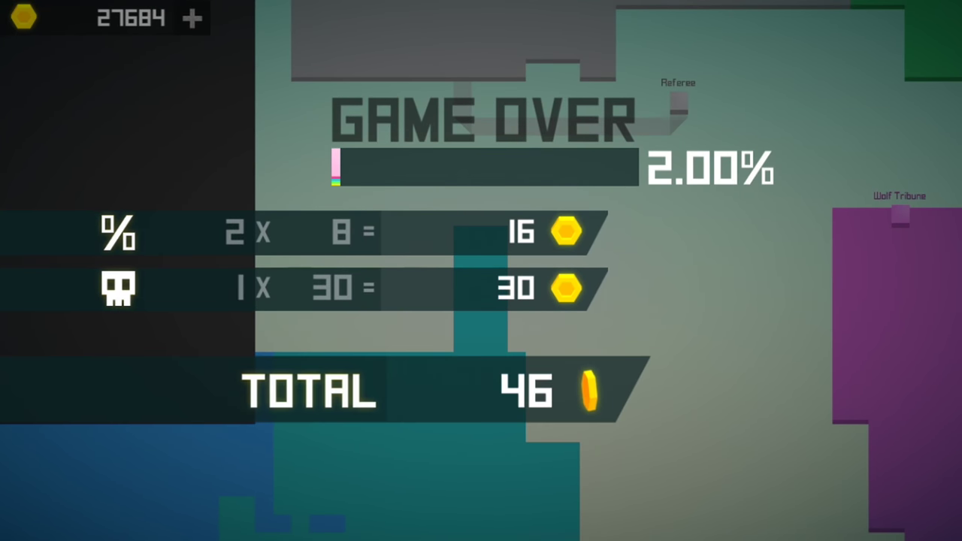
pyautogui.click(482, 301)
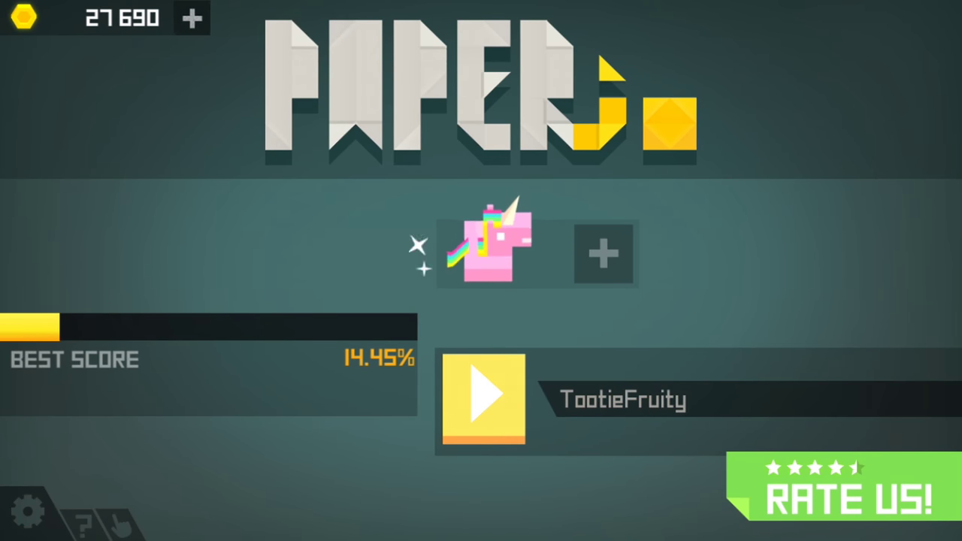
# Decline the extra-life offer, steer two capture loops, then exit the 1.09% results.
pyautogui.click(485, 399)
pyautogui.click(399, 389)
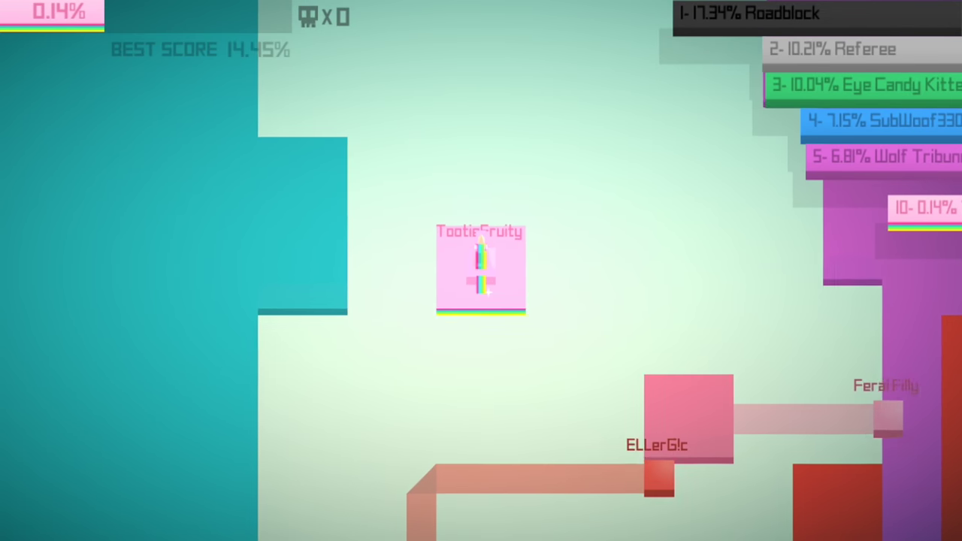
pyautogui.moveTo(481, 249)
pyautogui.mouseDown()
pyautogui.moveTo(481, 270)
pyautogui.moveTo(482, 256)
pyautogui.mouseUp()
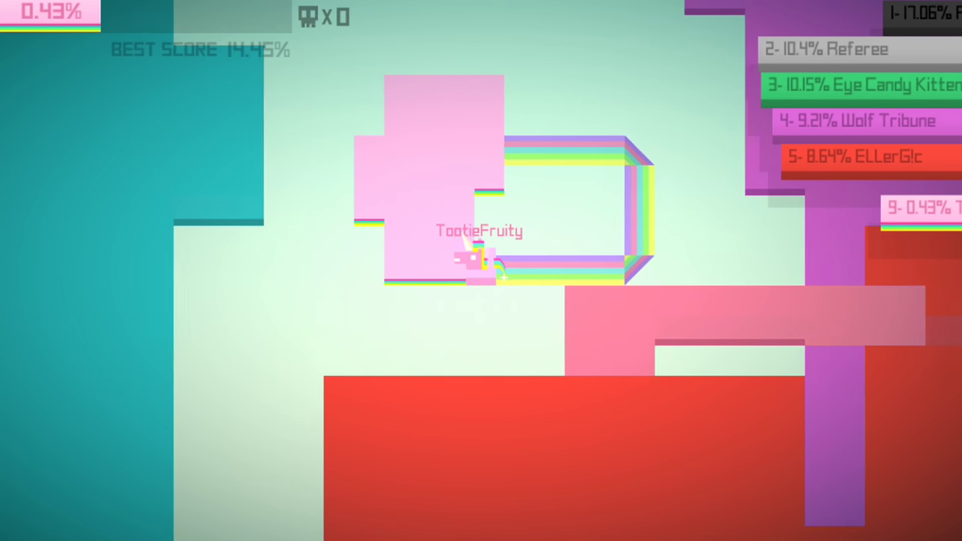
pyautogui.moveTo(489, 222); pyautogui.dragTo(447, 271)
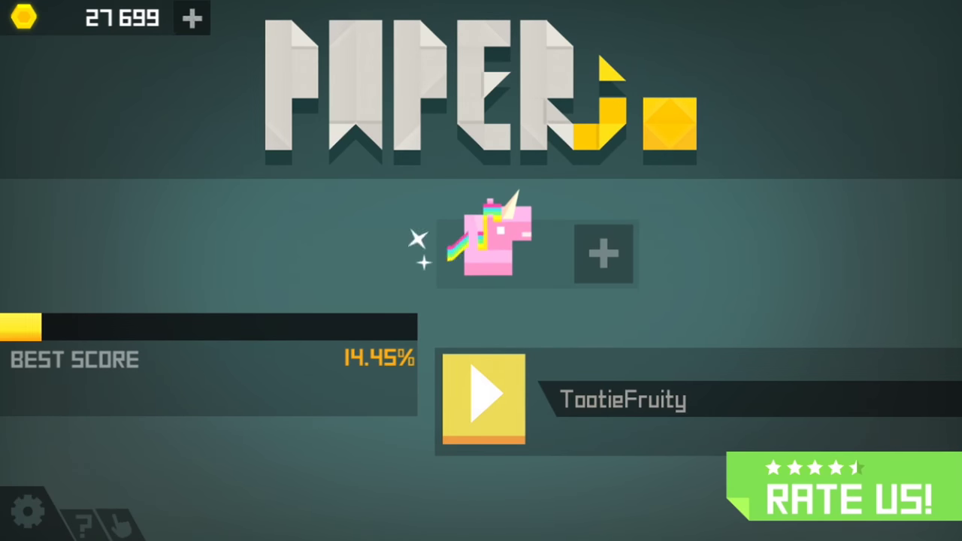
pyautogui.click(487, 393)
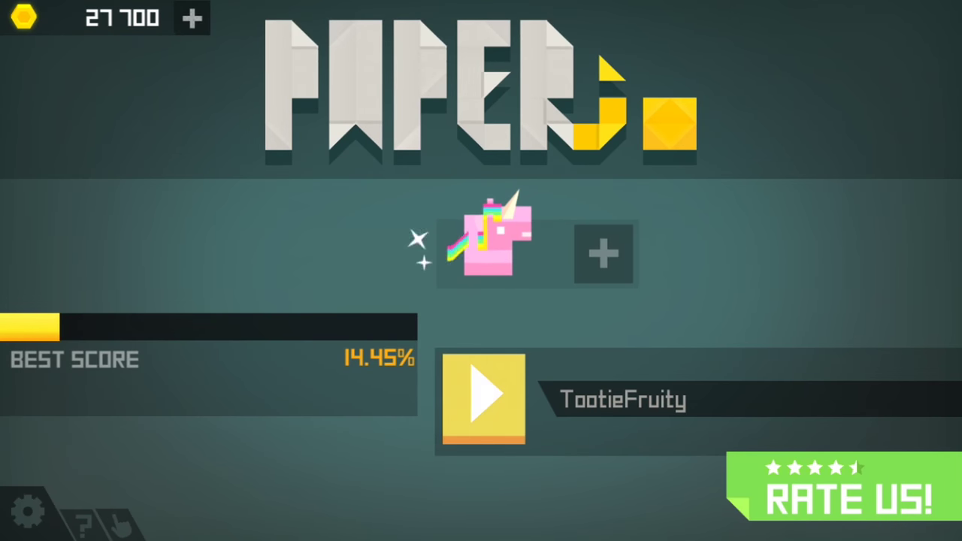
# Start a round as TootieFruity and close a first loop of new territory.
pyautogui.click(487, 393)
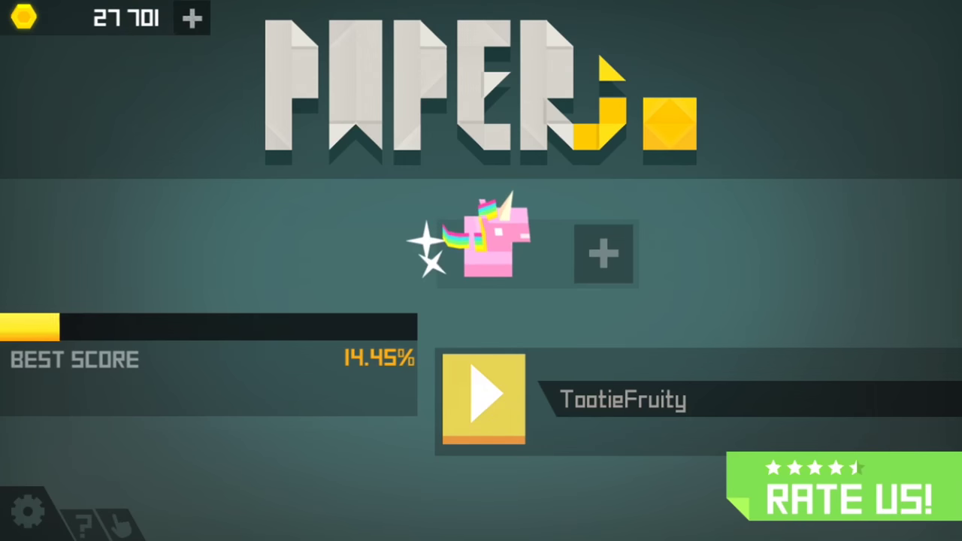
pyautogui.click(488, 393)
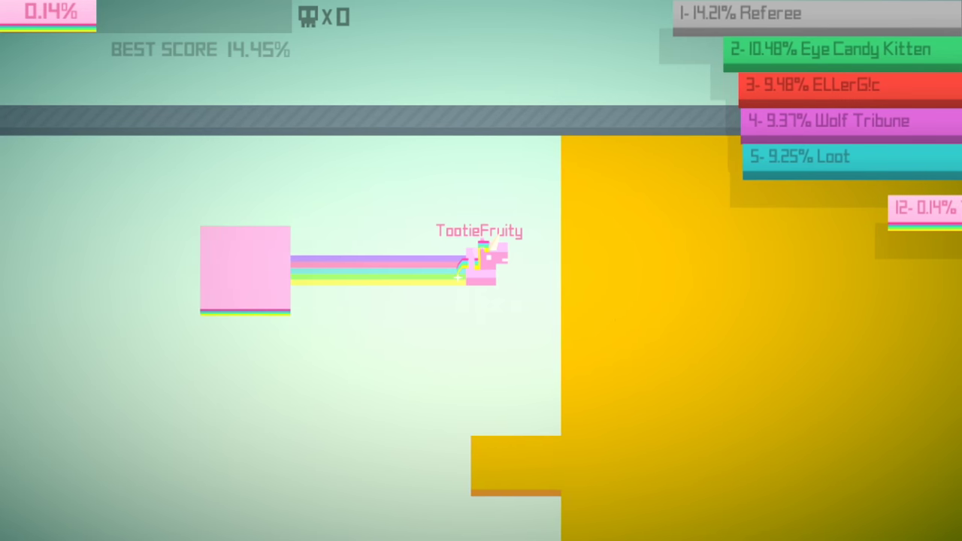
pyautogui.press('Down')
pyautogui.press('Left')
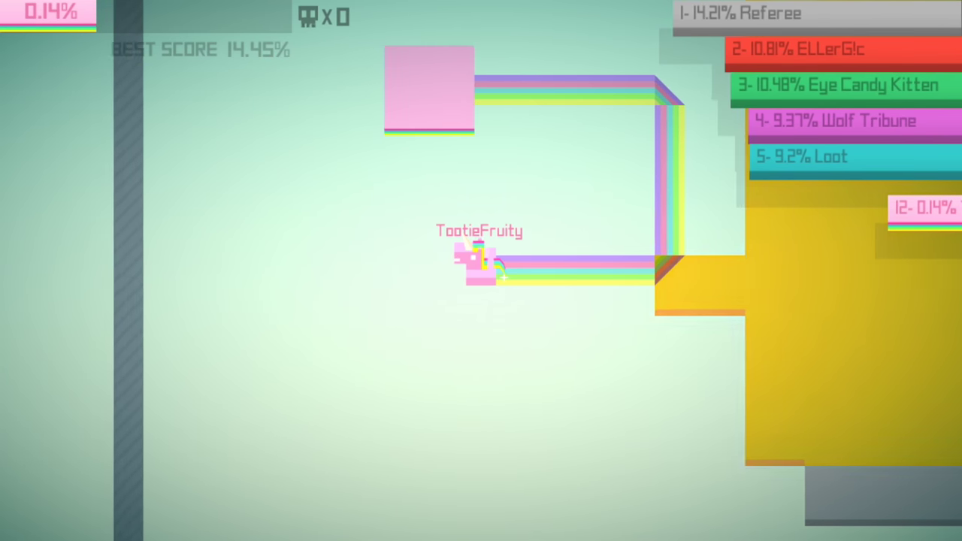
pyautogui.press('Up')
pyautogui.press('Left')
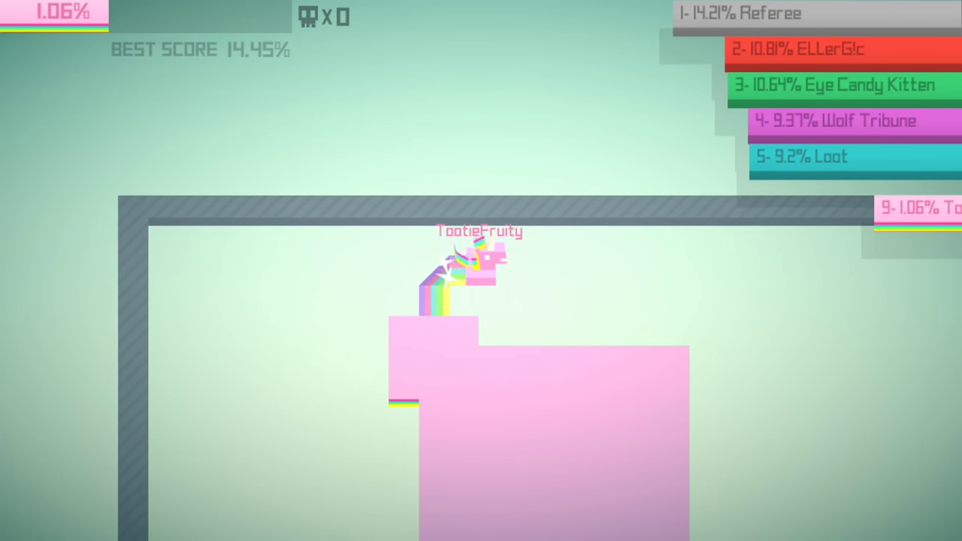
pyautogui.press('Right')
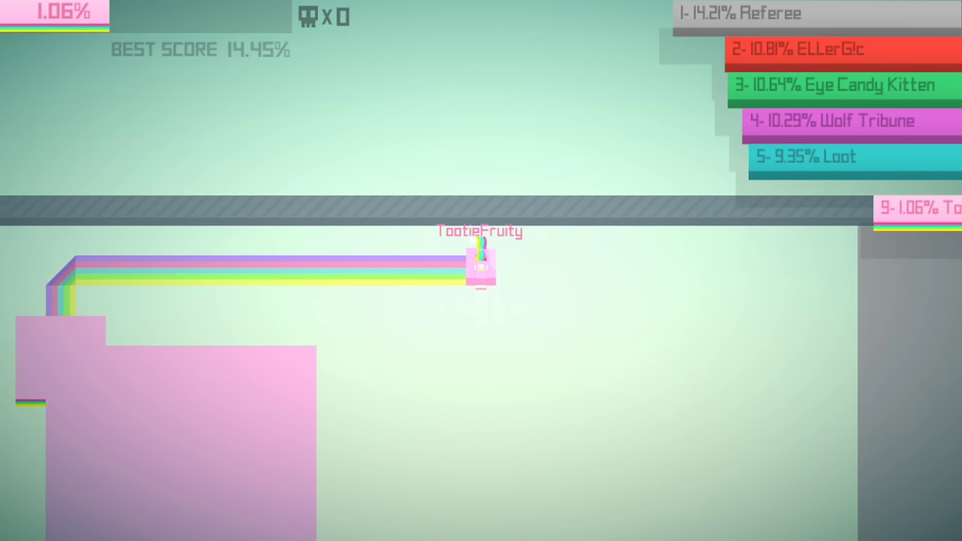
# Capture a large pink area and cut across a rival's trail to eliminate it.
pyautogui.press('Down')
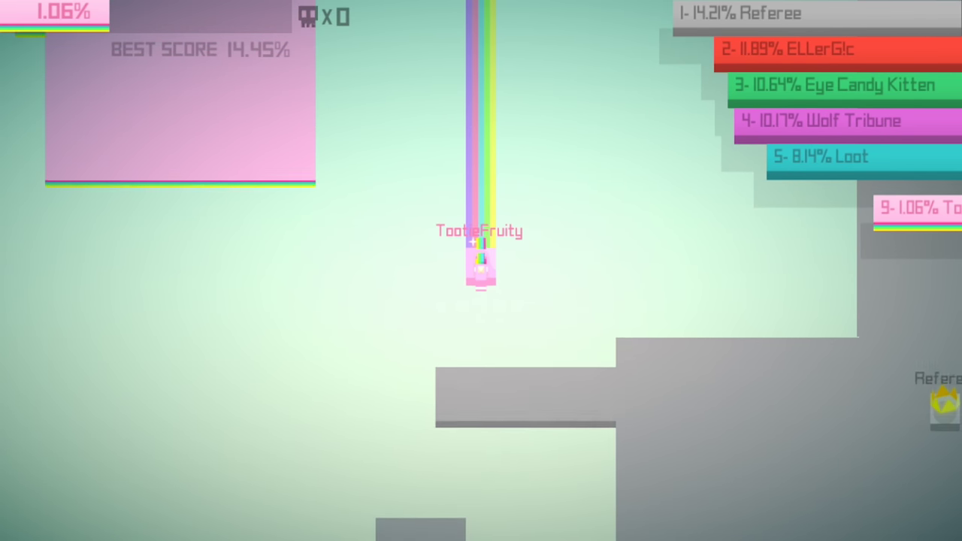
pyautogui.press('Up')
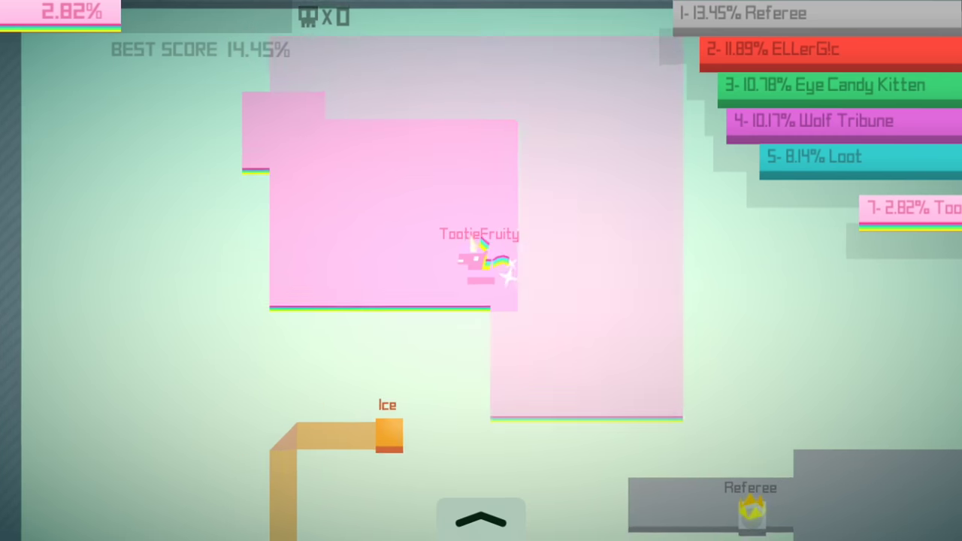
pyautogui.press('Left')
pyautogui.press('Down')
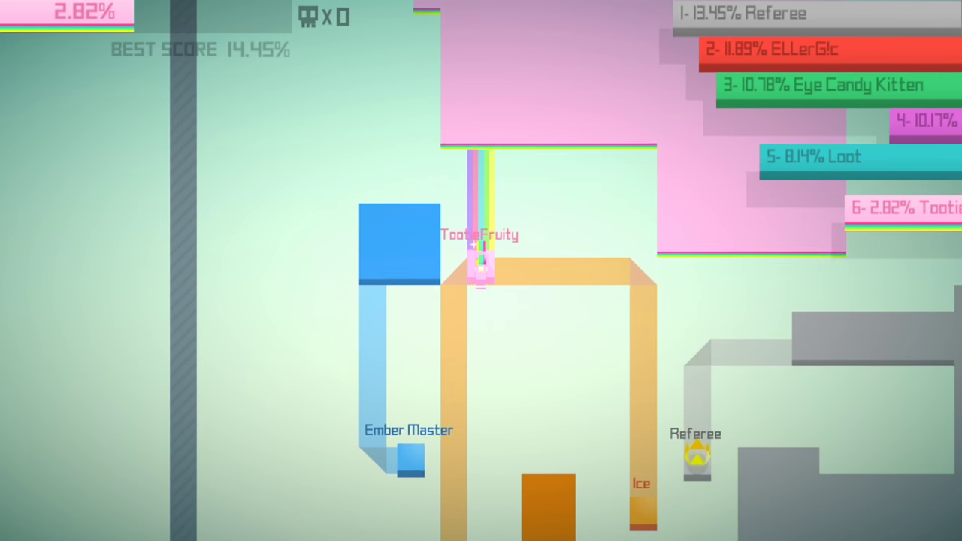
pyautogui.press('Right')
pyautogui.press('Up')
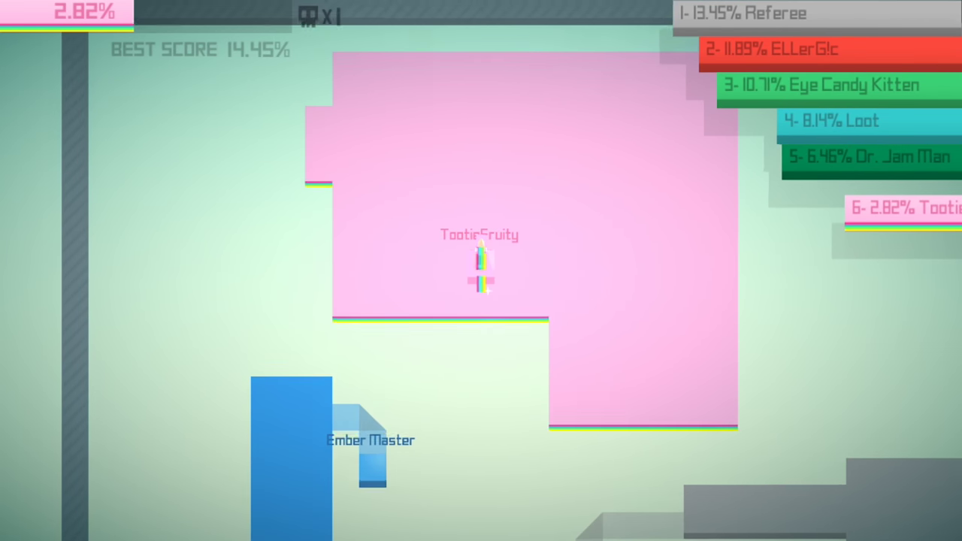
pyautogui.press('Left')
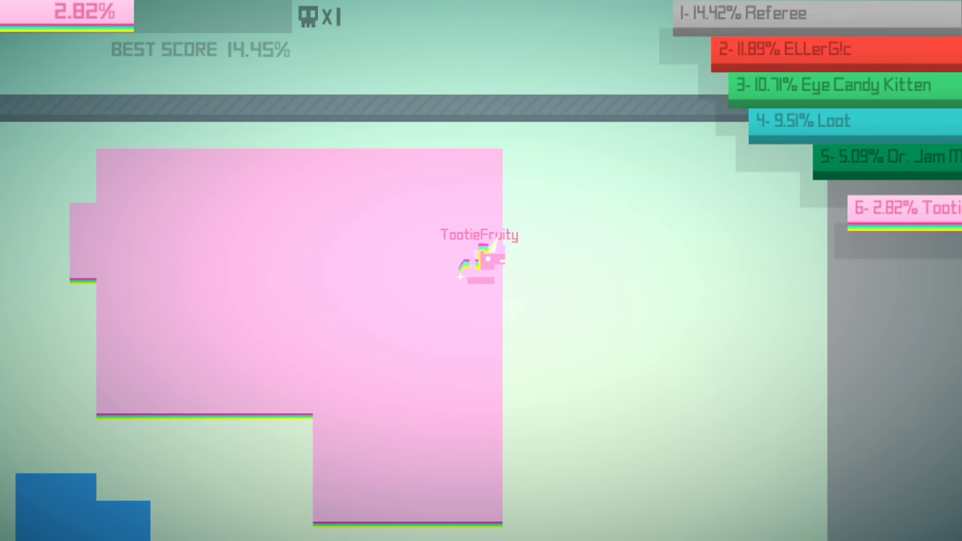
# Steer back over the blue area until game over at 3.81%, then restart.
pyautogui.press('Down')
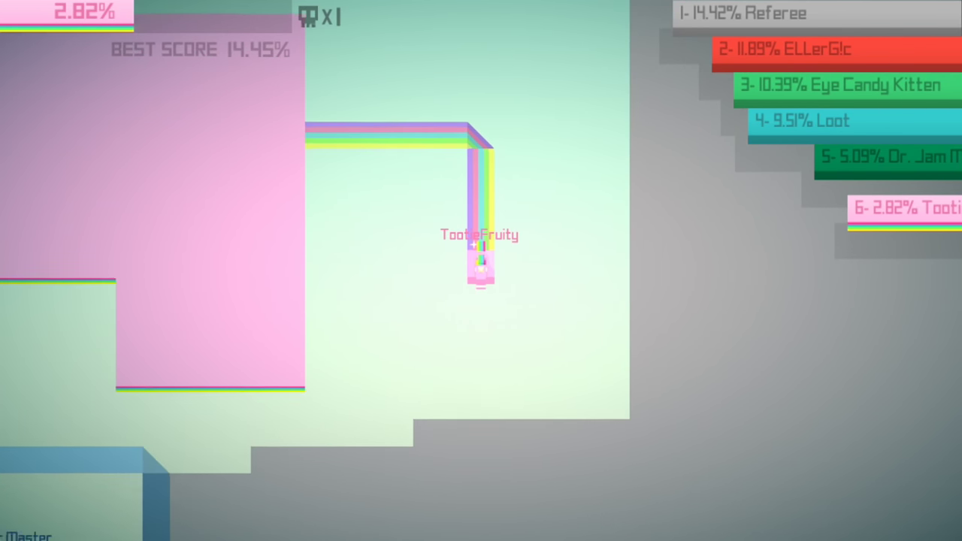
pyautogui.press('Left')
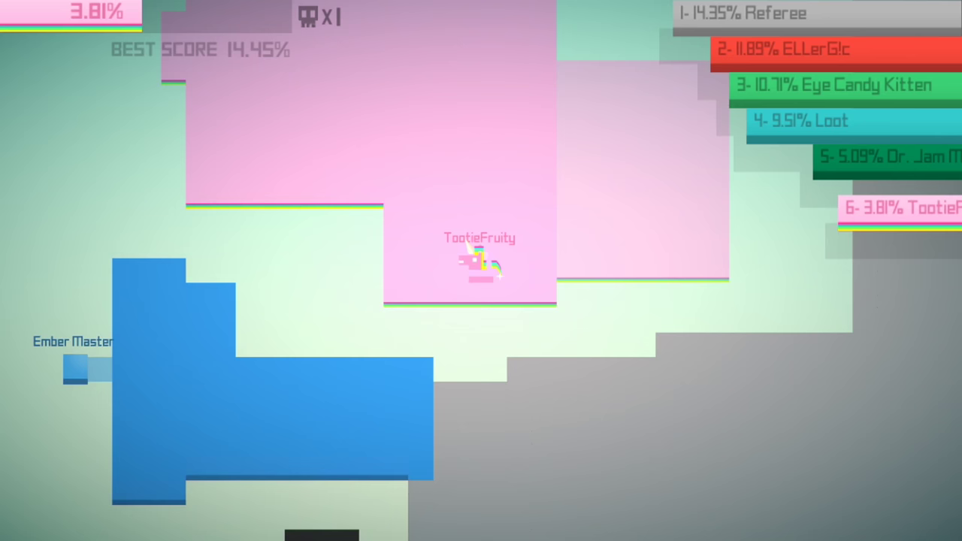
pyautogui.press('Up')
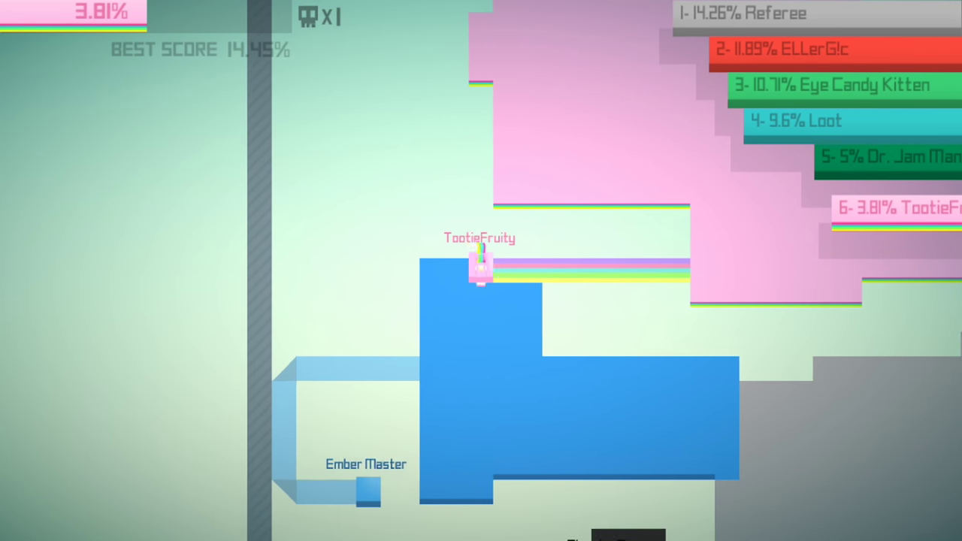
pyautogui.press('Left')
pyautogui.press('Down')
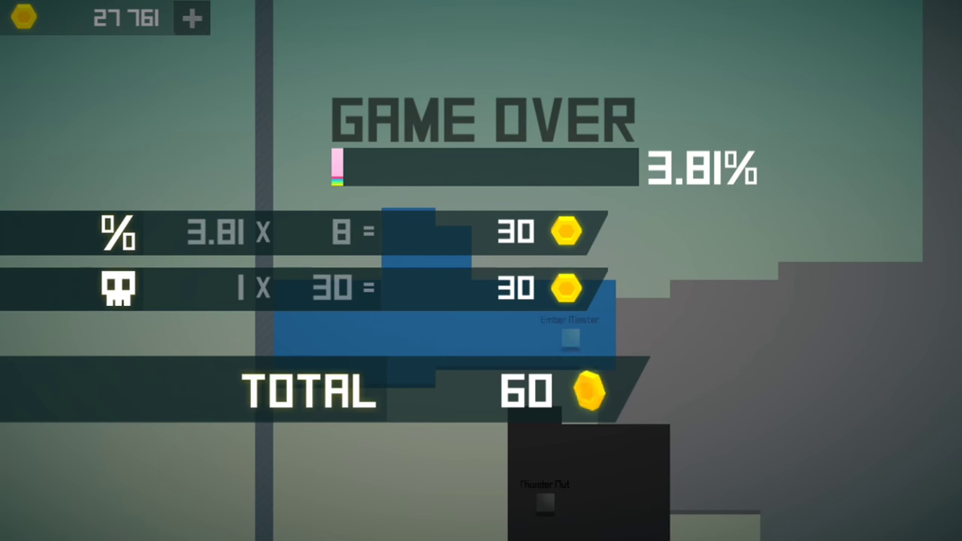
pyautogui.press('space')
pyautogui.press('space')
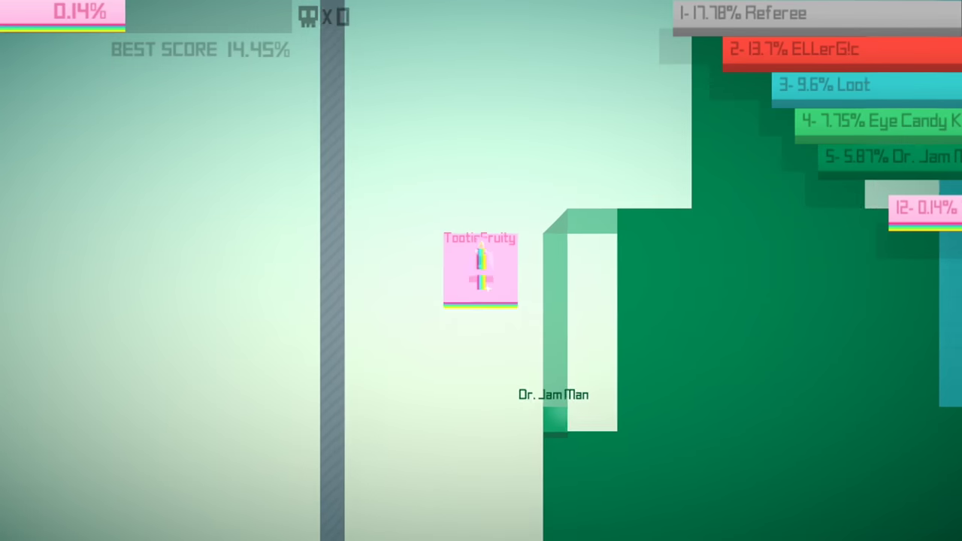
# Capture two loops of land from the green territory.
pyautogui.press('Down')
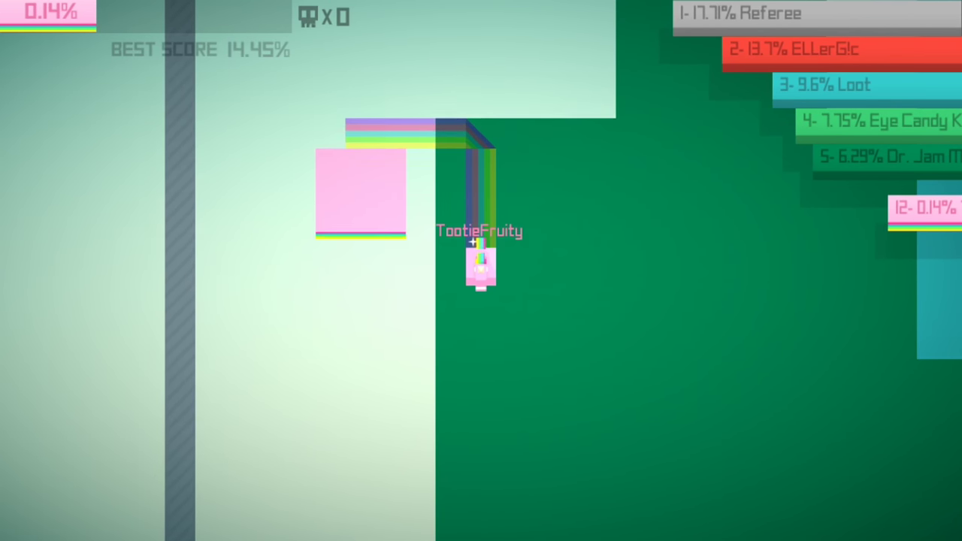
pyautogui.press('Left')
pyautogui.press('Up')
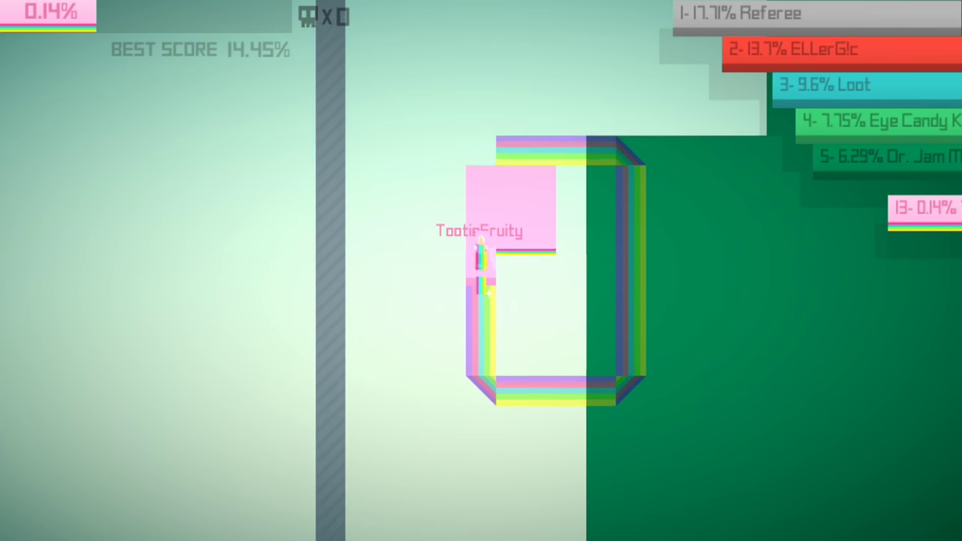
pyautogui.press('Right')
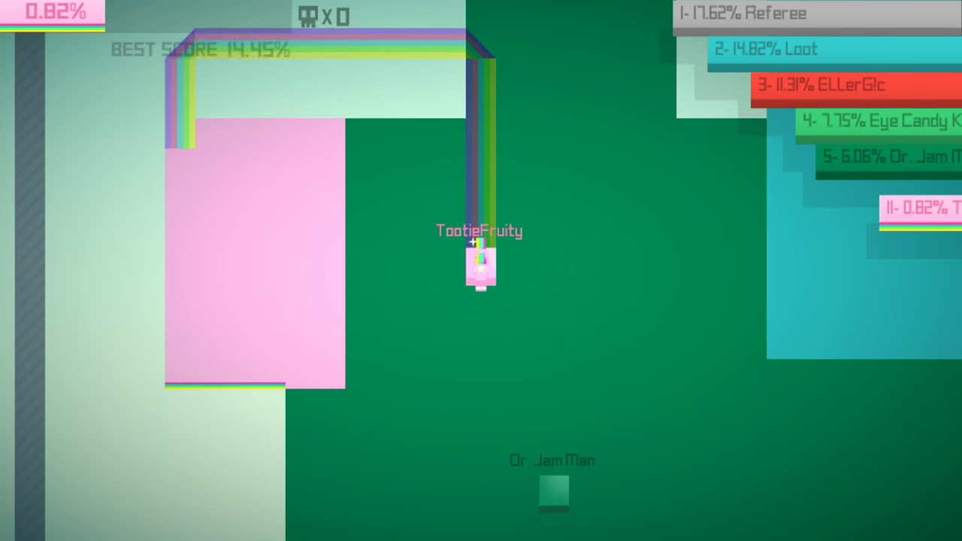
pyautogui.press('Left')
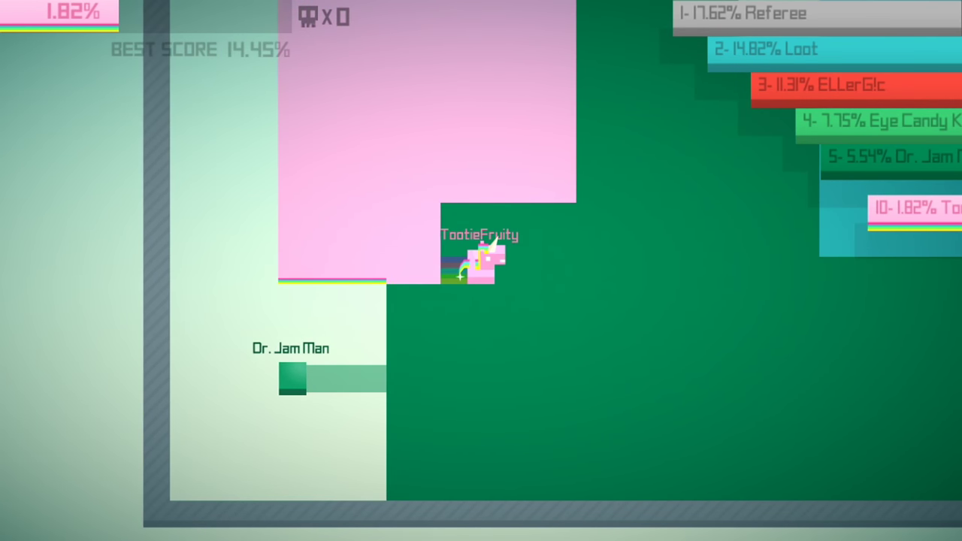
pyautogui.press('Up')
pyautogui.press('Left')
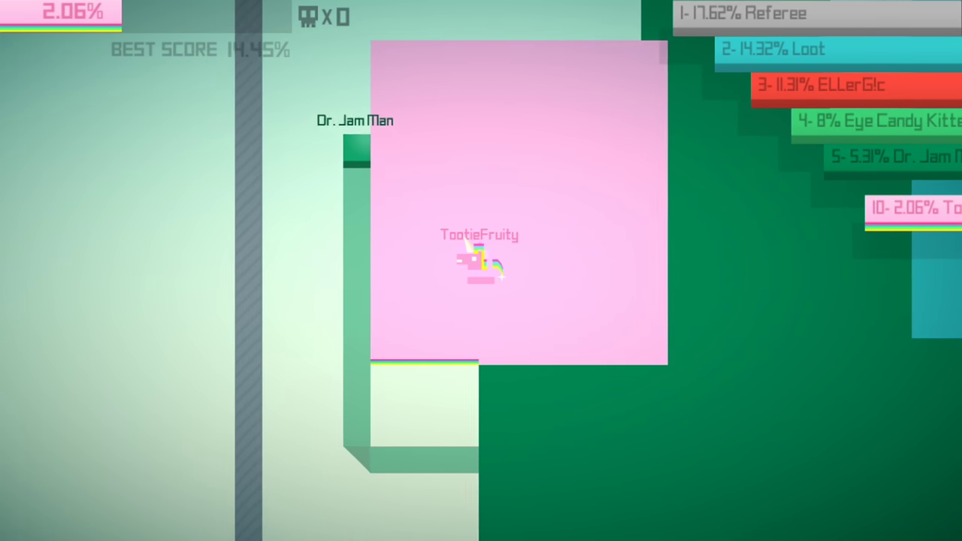
# Eliminate Dr. Jam Man and Flash while enclosing more territory.
pyautogui.press('Up')
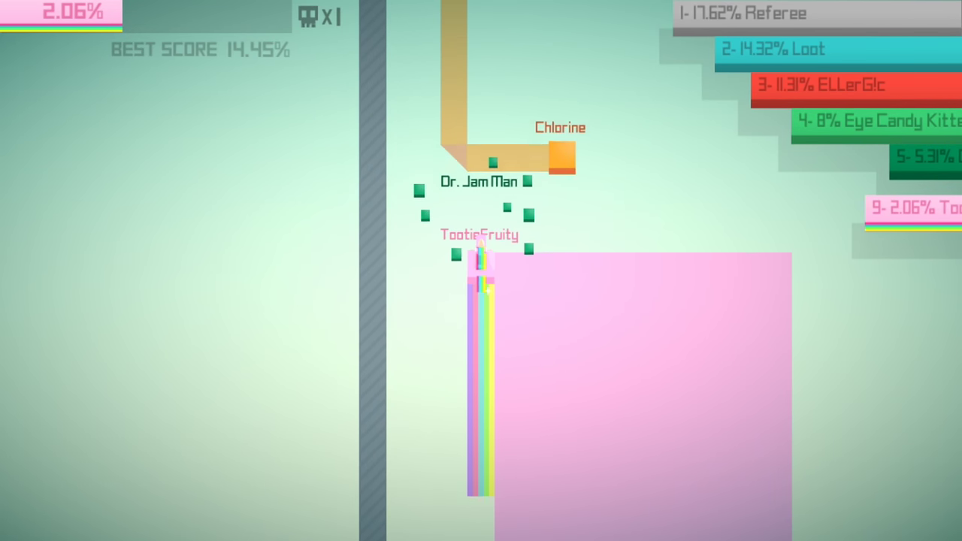
pyautogui.press('Right')
pyautogui.press('Right')
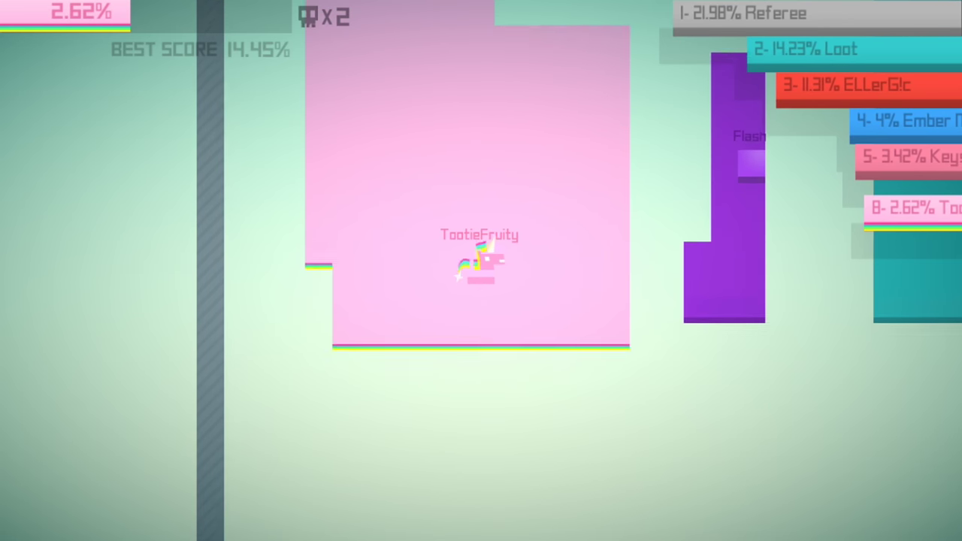
pyautogui.press('Left')
pyautogui.press('Down')
pyautogui.press('Right')
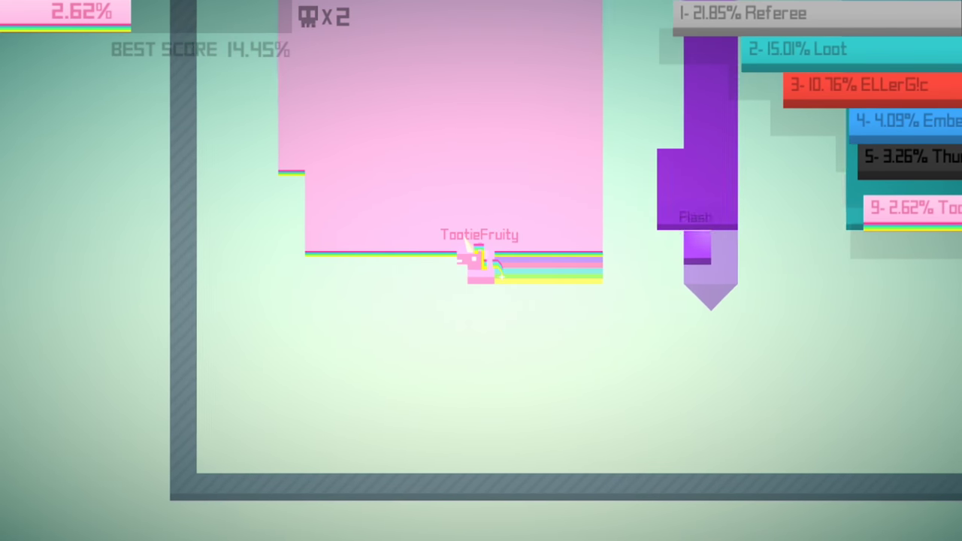
pyautogui.press('Up')
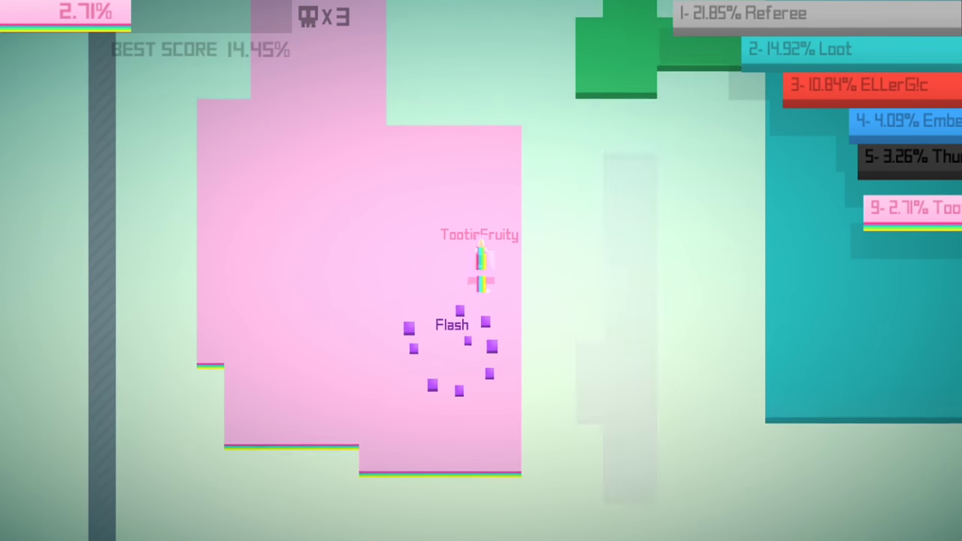
# Enclose more land eliminating another rival, then loop back into pink territory.
pyautogui.press('Right')
pyautogui.press('Down')
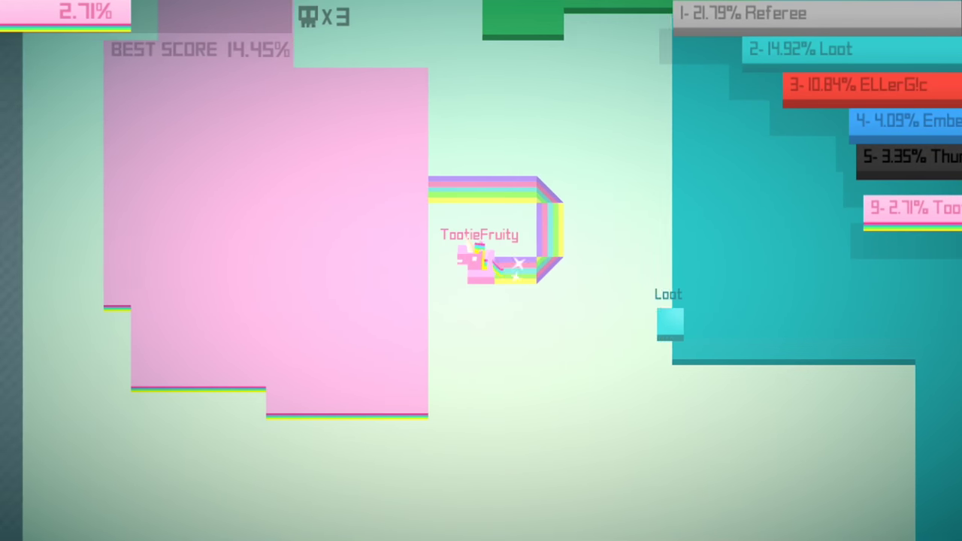
pyautogui.press('Left')
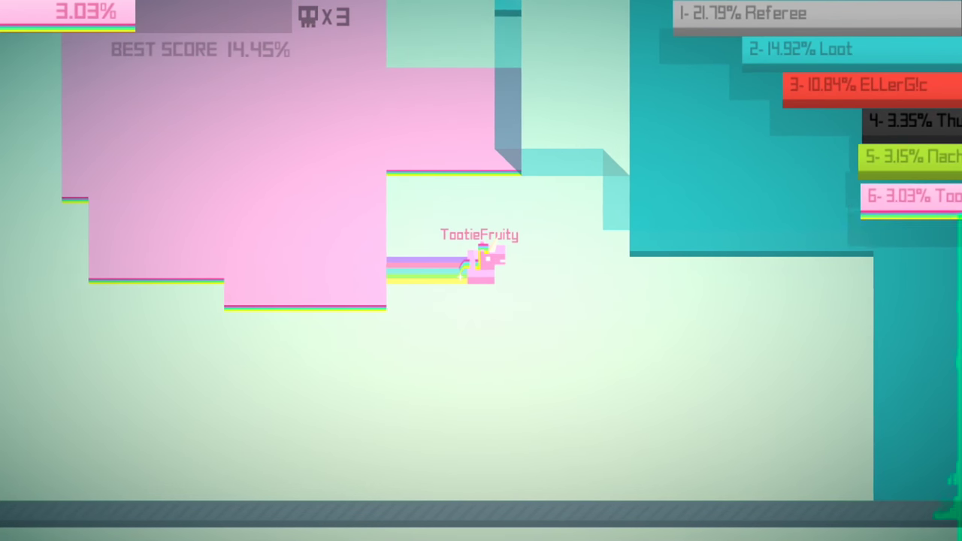
pyautogui.press('Up')
pyautogui.press('Left')
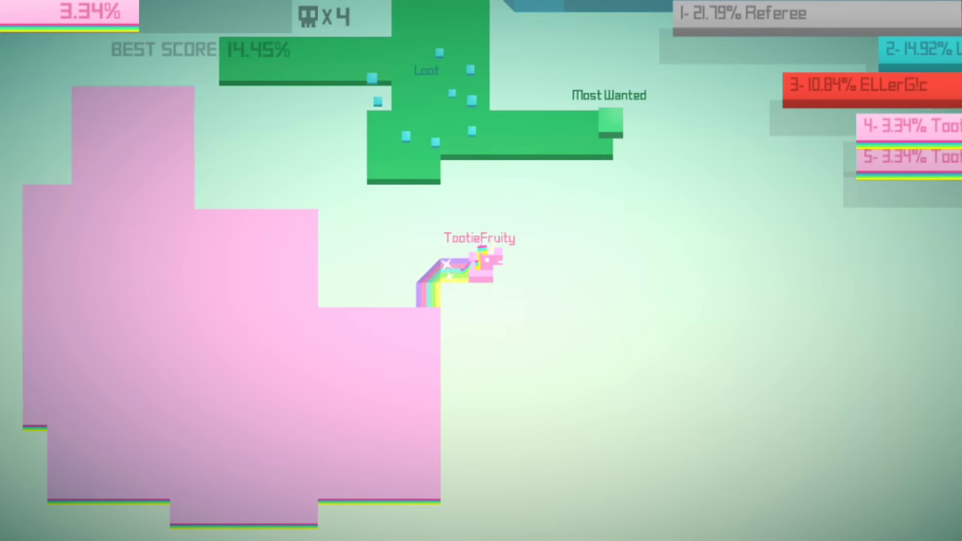
pyautogui.press('Down')
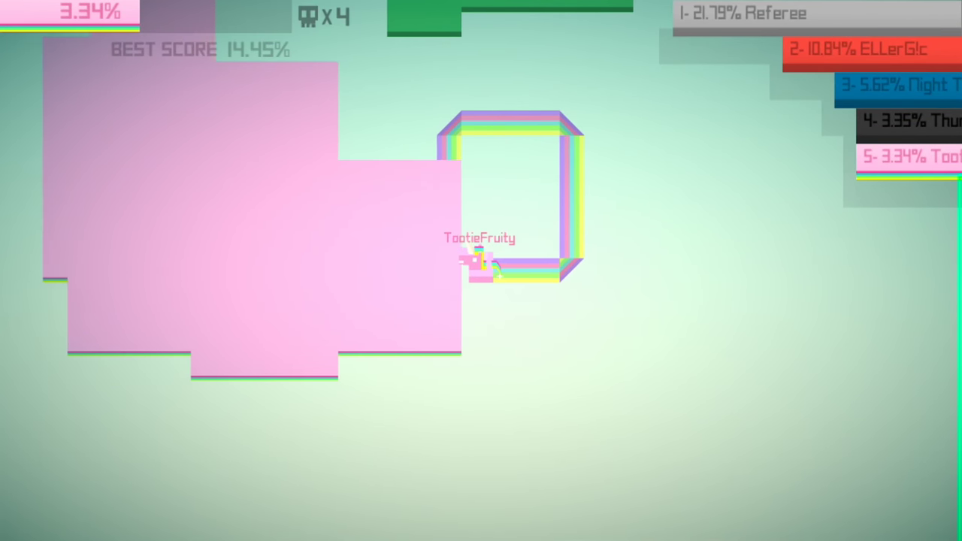
pyautogui.press('Down')
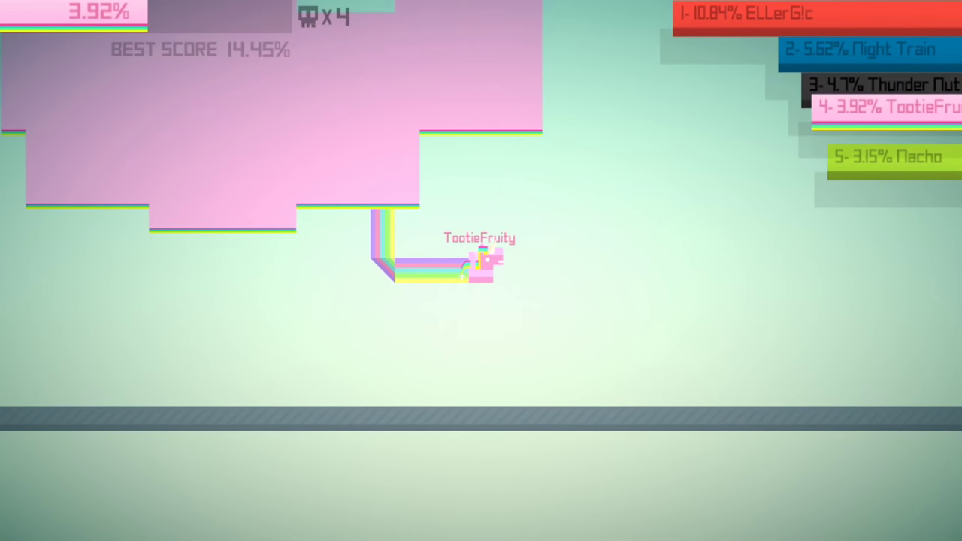
pyautogui.press('Up')
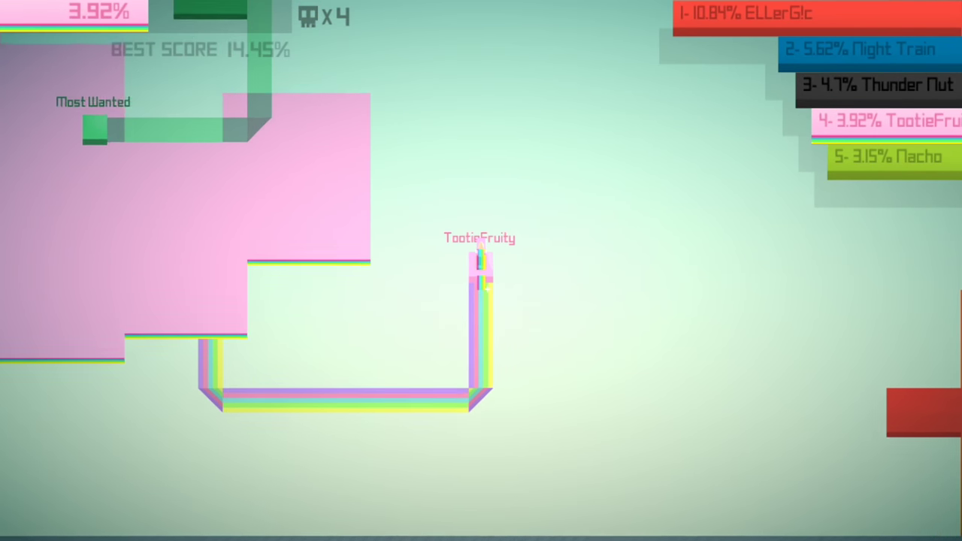
# Capture more ground, then cut across Most Wanted's trail to eliminate it.
pyautogui.press('Up')
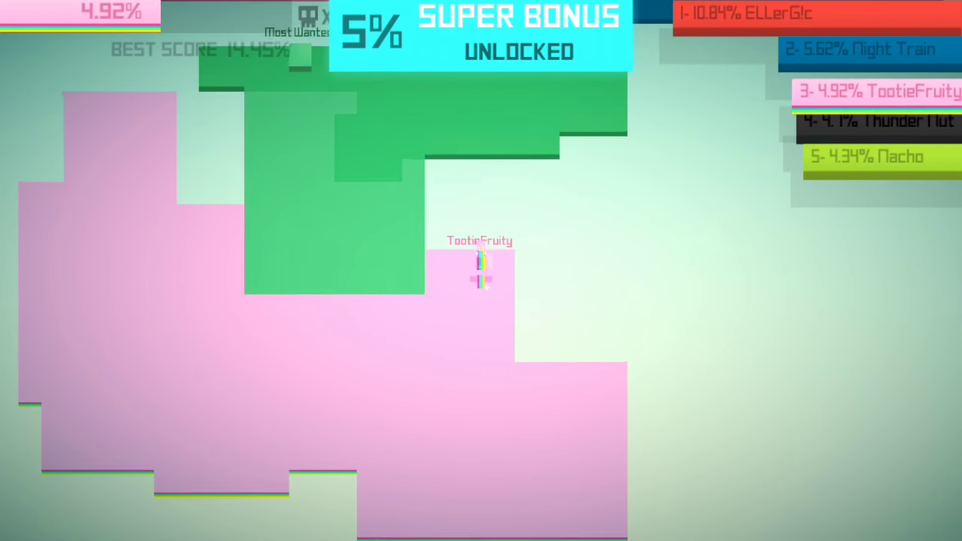
pyautogui.press('Down')
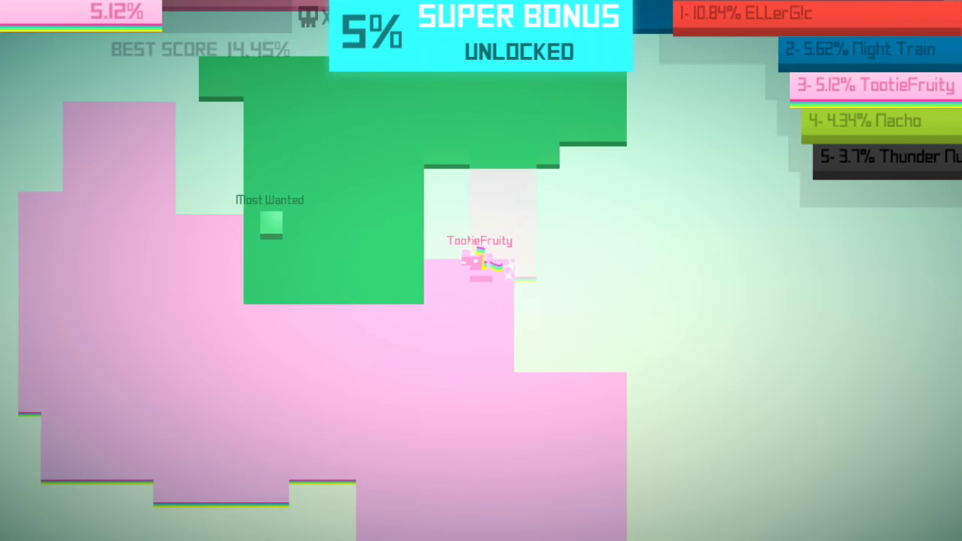
pyautogui.press('Left')
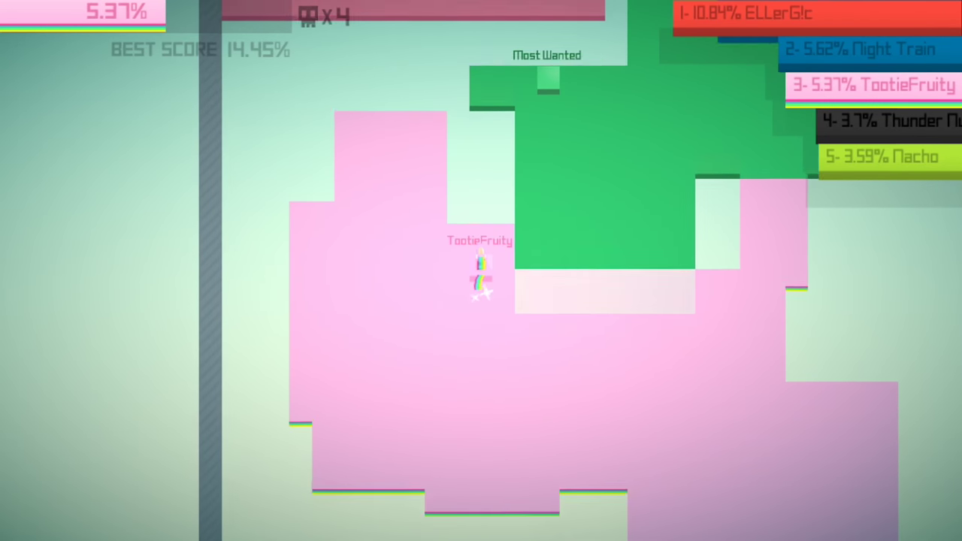
pyautogui.press('Up')
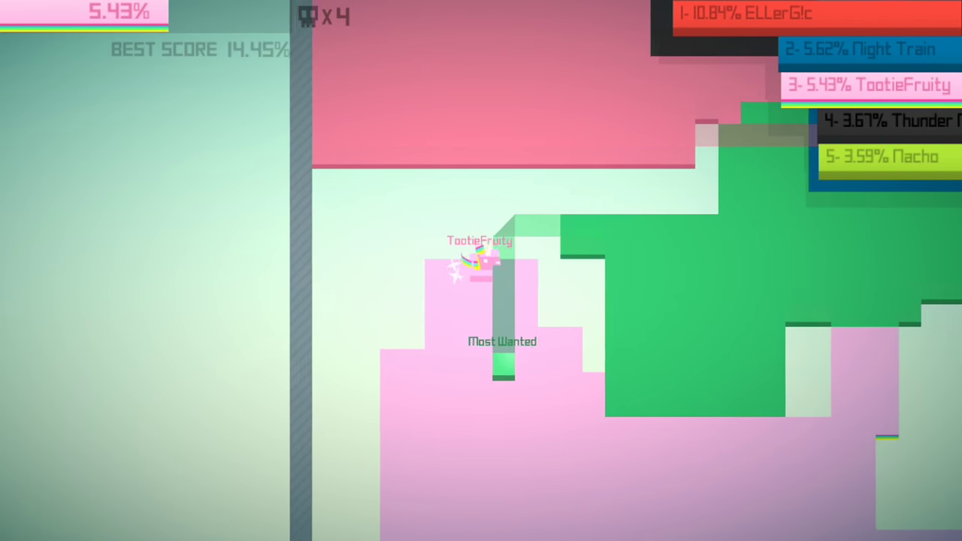
pyautogui.press('Right')
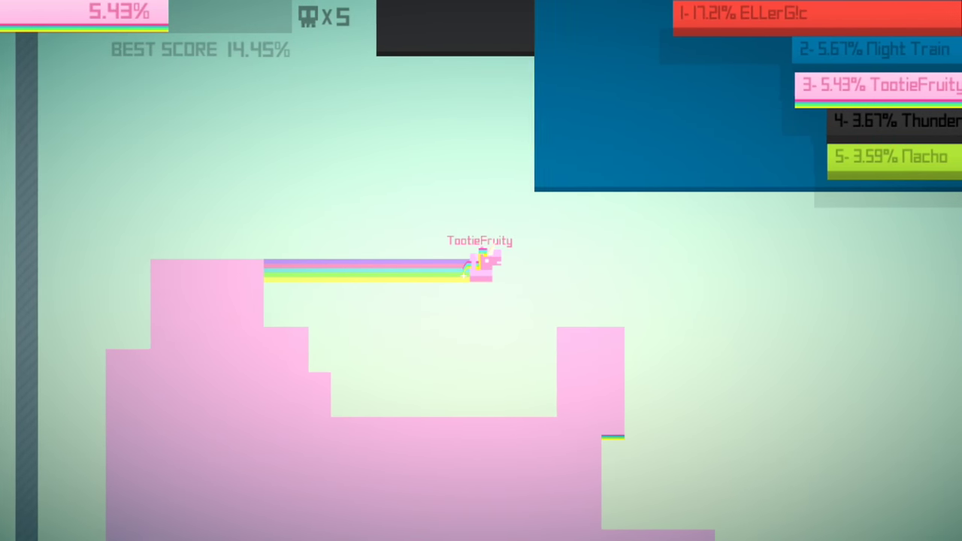
# Carve a loop down to the map border and capture it.
pyautogui.press('Down')
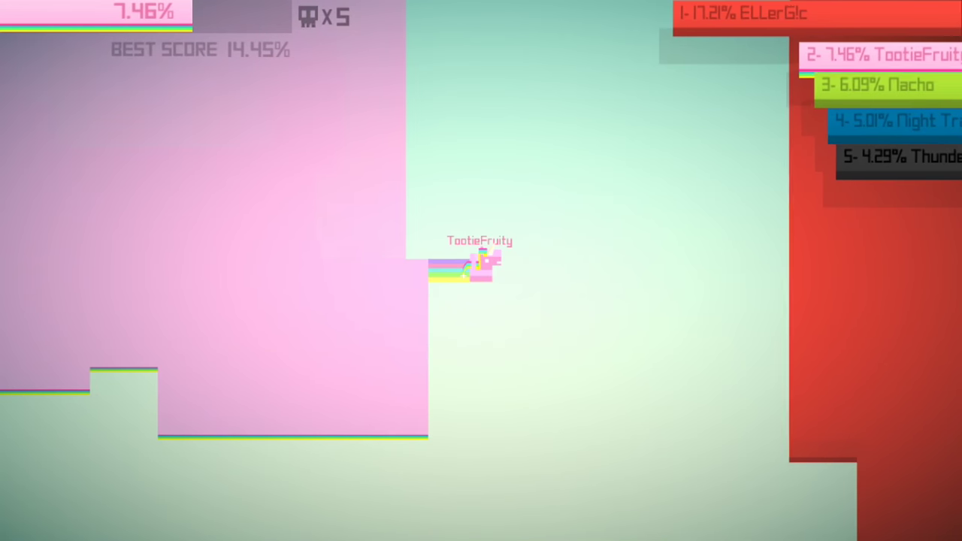
pyautogui.press('Down')
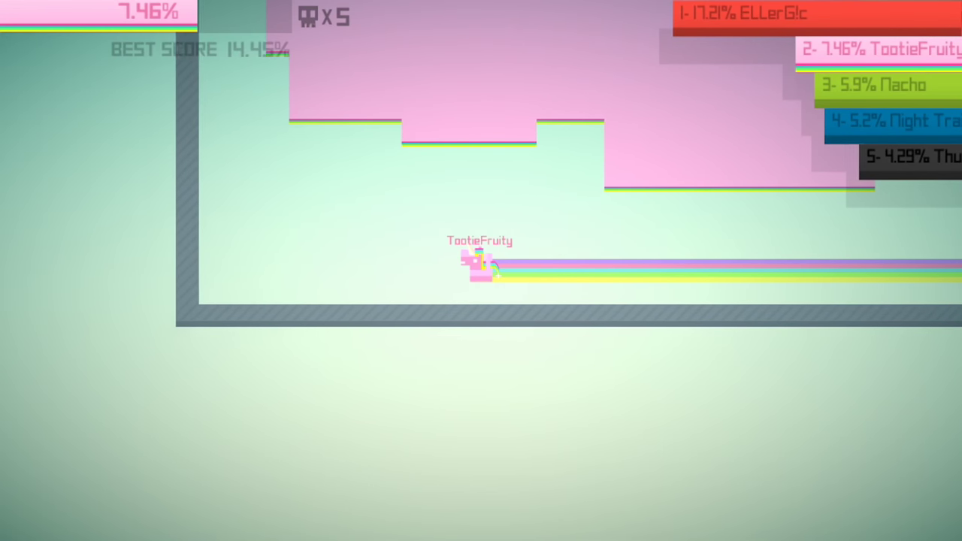
pyautogui.press('Up')
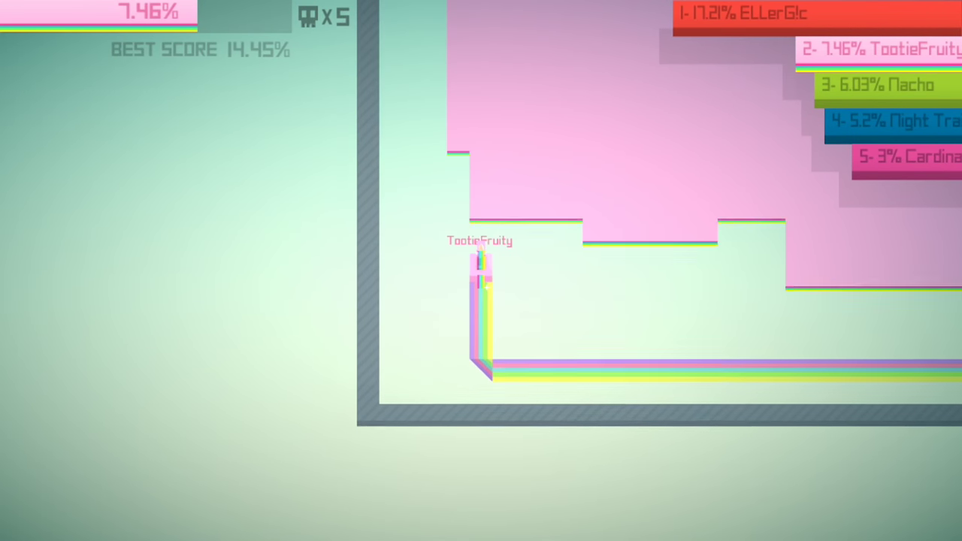
pyautogui.press('Left')
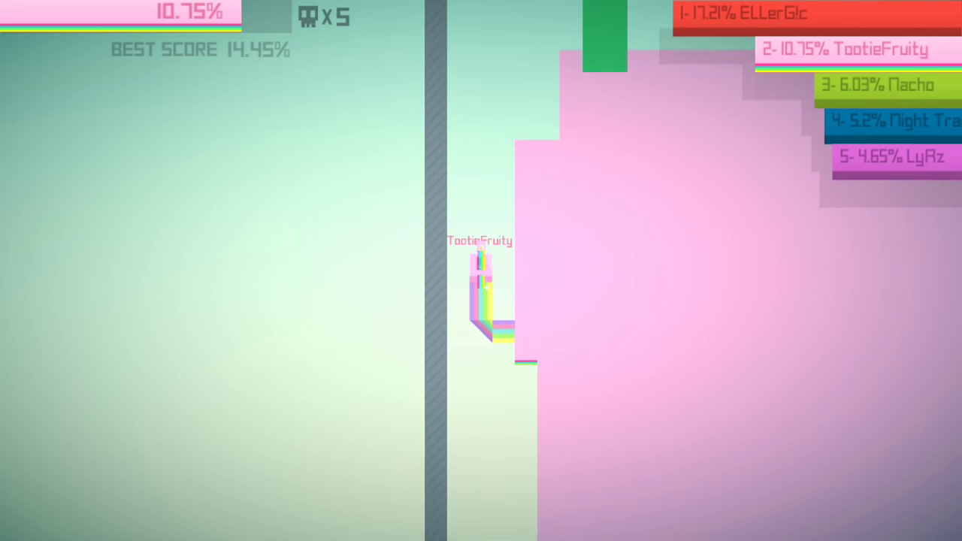
# Close a small loop and turn back to eliminate Maple Destroyer.
pyautogui.press('Up')
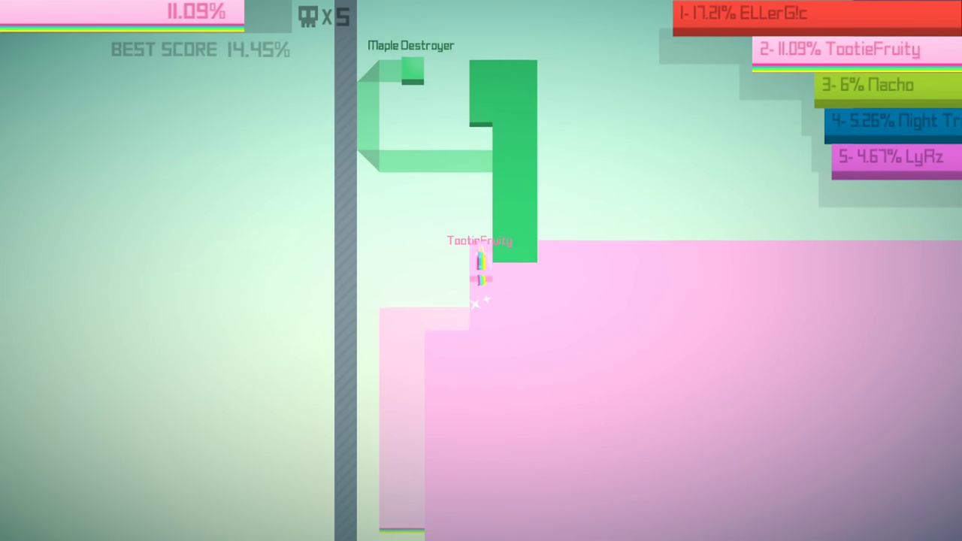
pyautogui.press('Right')
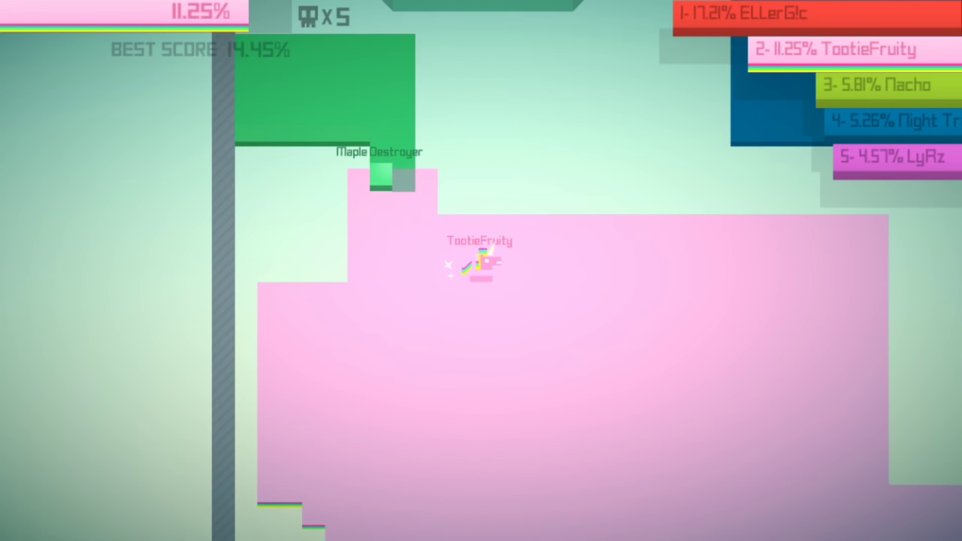
pyautogui.press('Left')
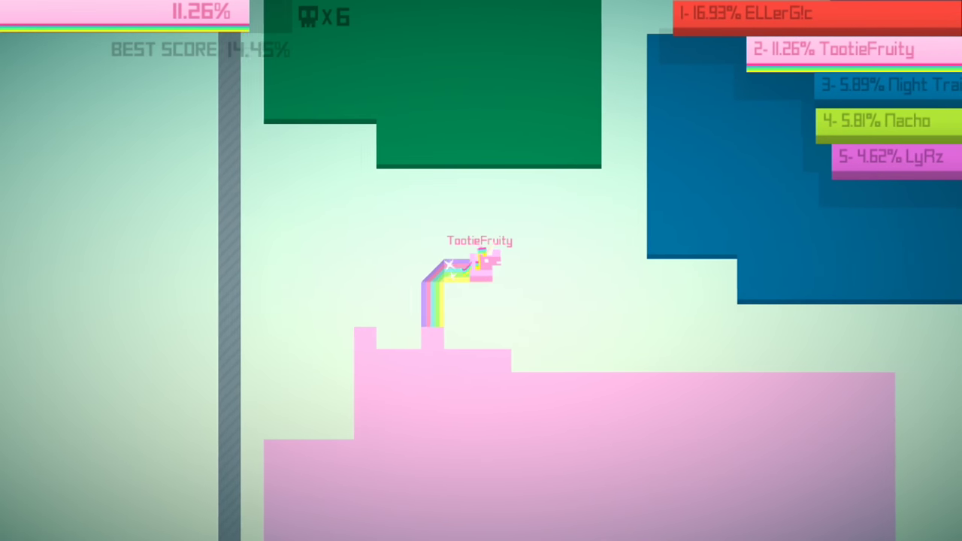
pyautogui.press('Down')
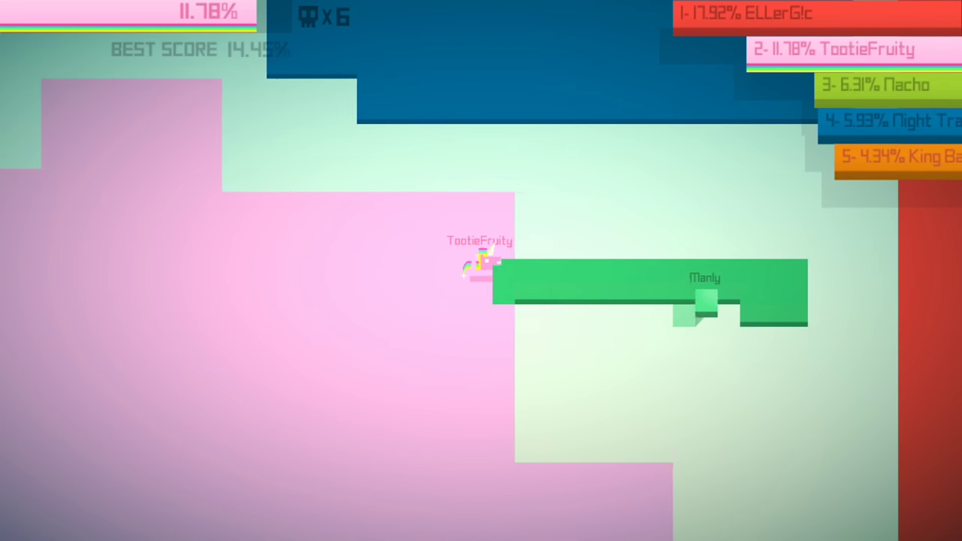
# Loop across Manly's territory to eliminate Manly, capturing the large bottom-border area.
pyautogui.press('Down')
pyautogui.press('Right')
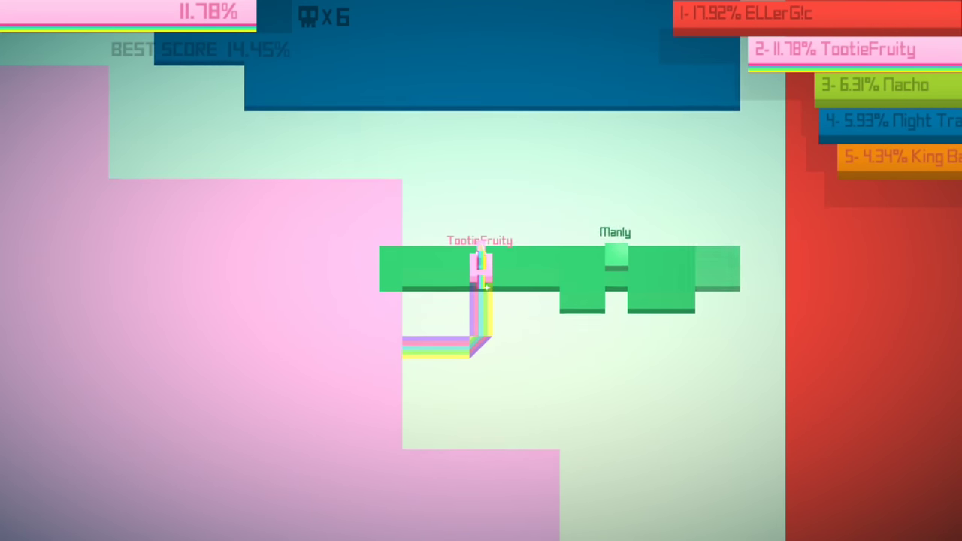
pyautogui.press('Up')
pyautogui.press('Left')
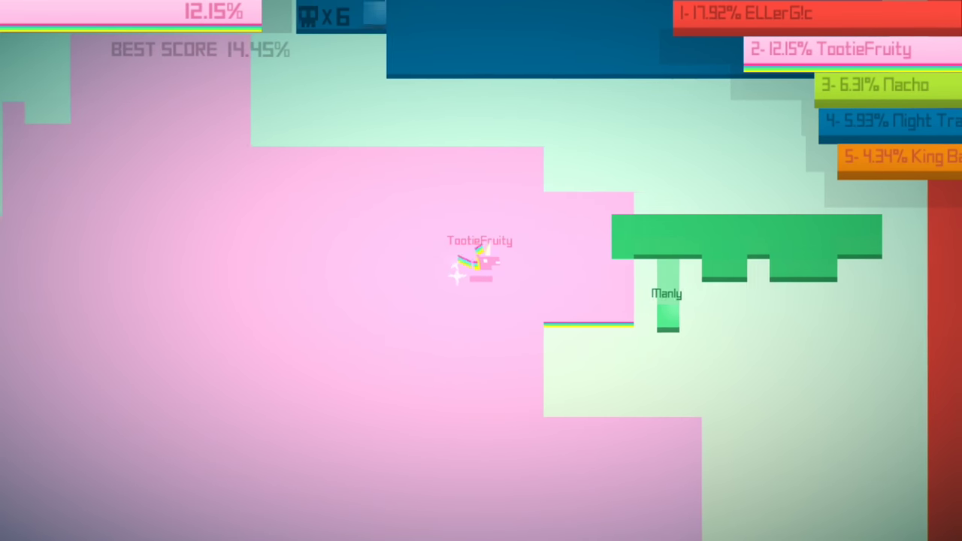
pyautogui.press('Up')
pyautogui.press('Right')
pyautogui.press('Down')
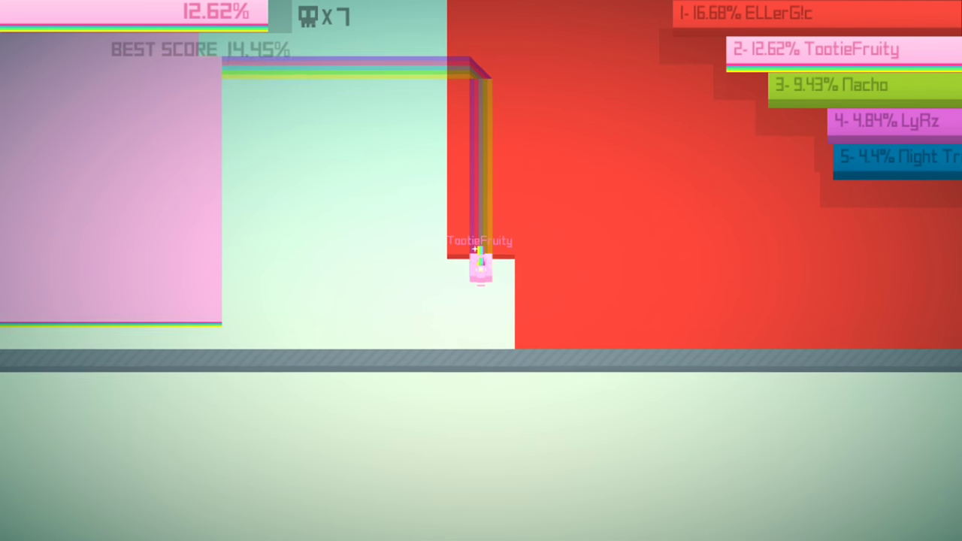
pyautogui.press('Left')
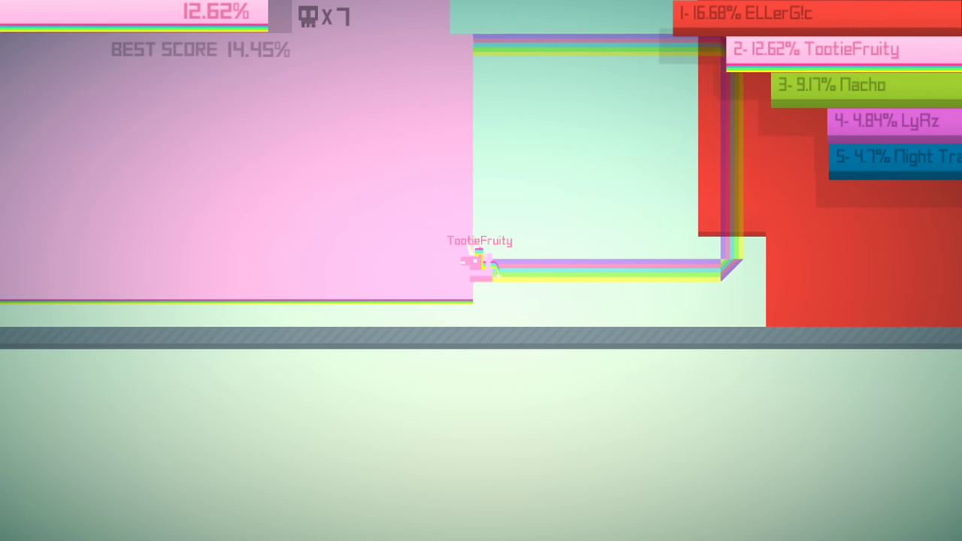
pyautogui.press('Down')
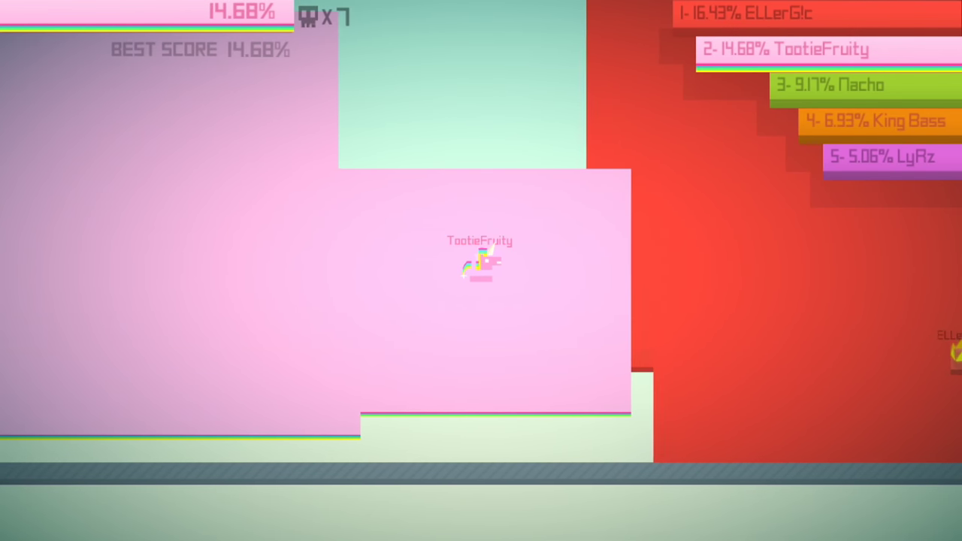
# Eliminate DragonBlood and close one more loop, reaching 15.6% before Night Train strikes.
pyautogui.press('Up')
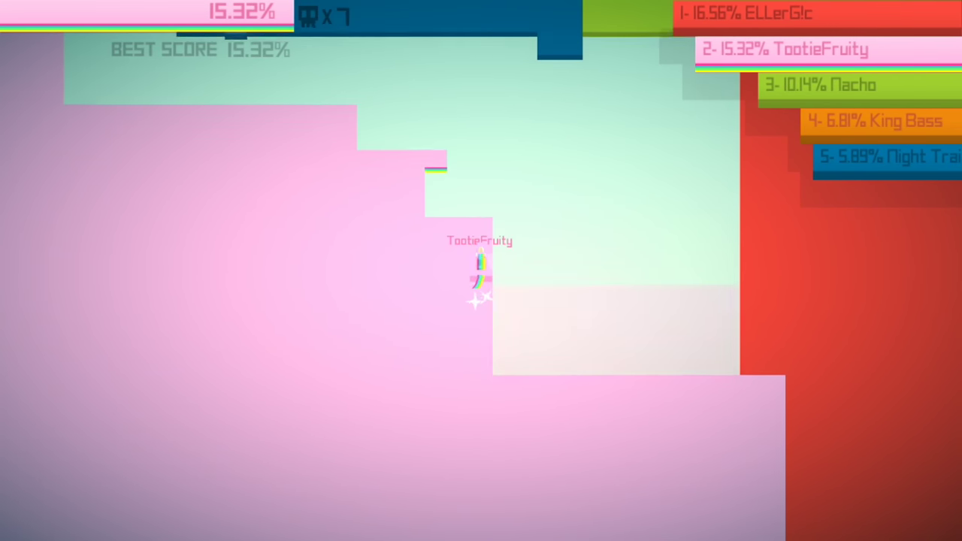
pyautogui.press('Right')
pyautogui.press('Down')
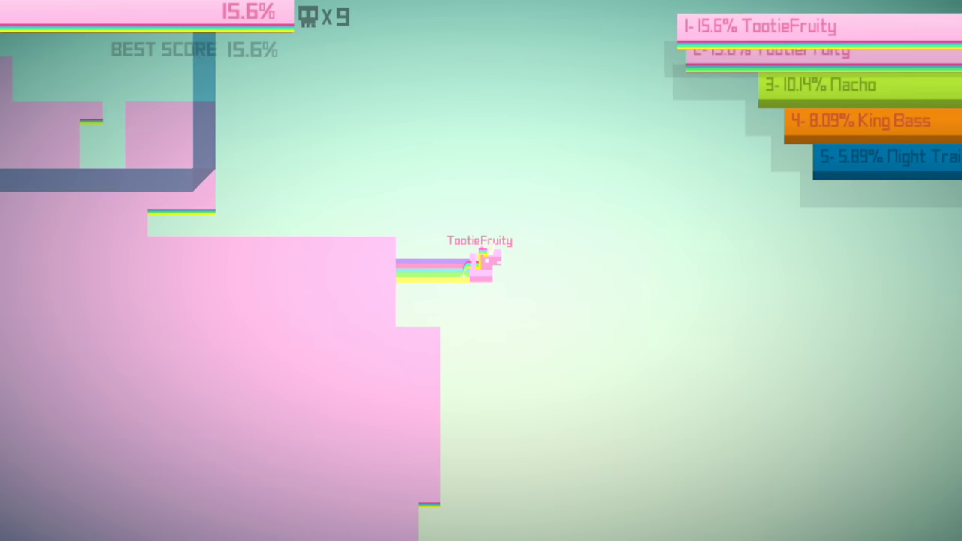
pyautogui.press('Down')
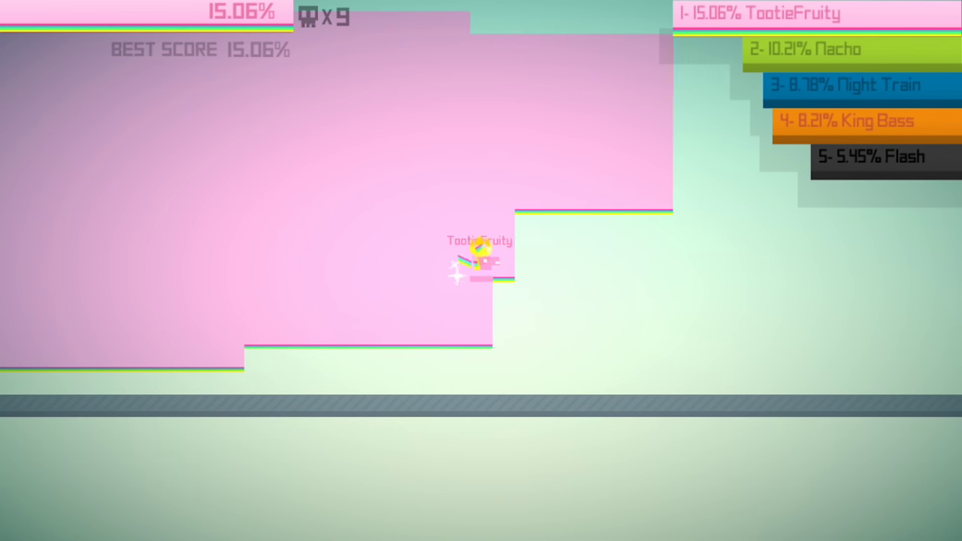
pyautogui.press('Up')
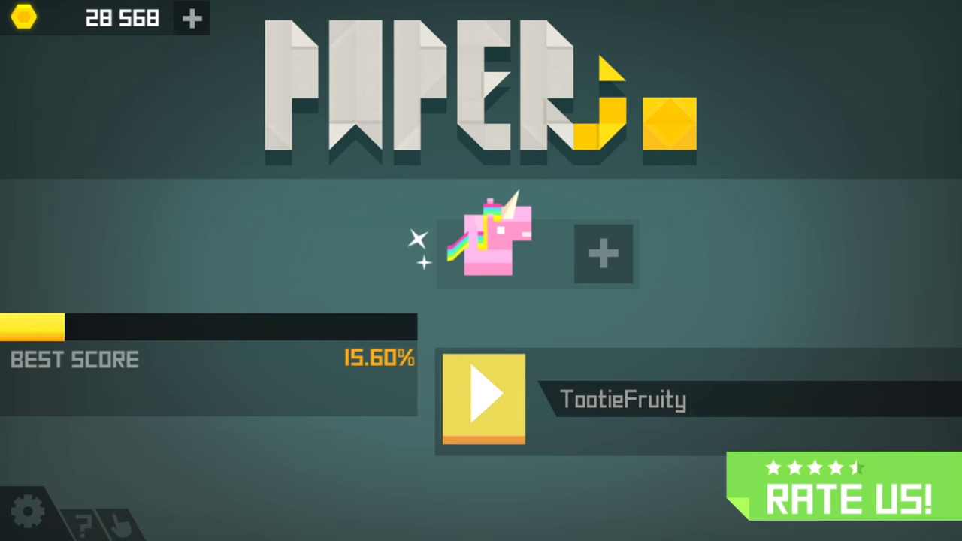
# Leave the 0.92% round results and press Play to start a new TootieFruity round.
pyautogui.click(484, 398)
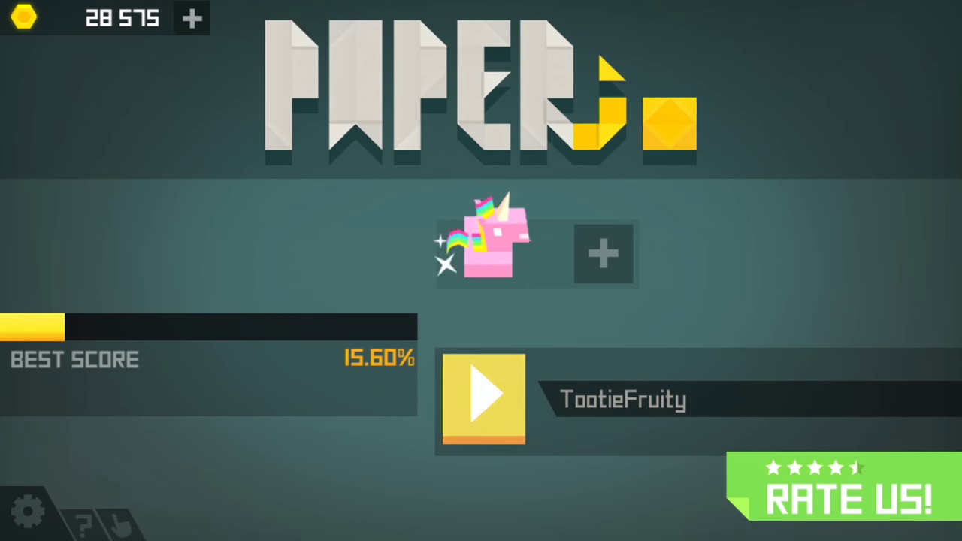
pyautogui.click(484, 399)
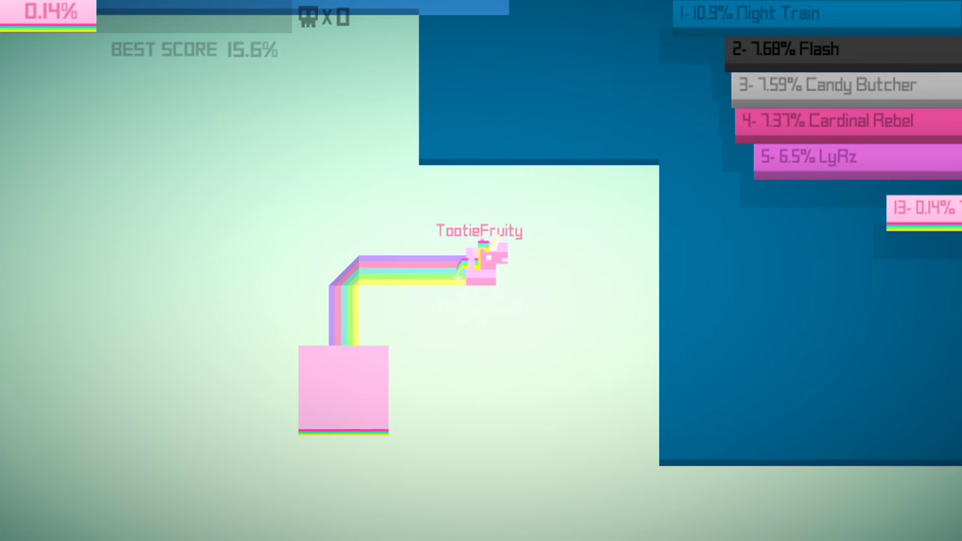